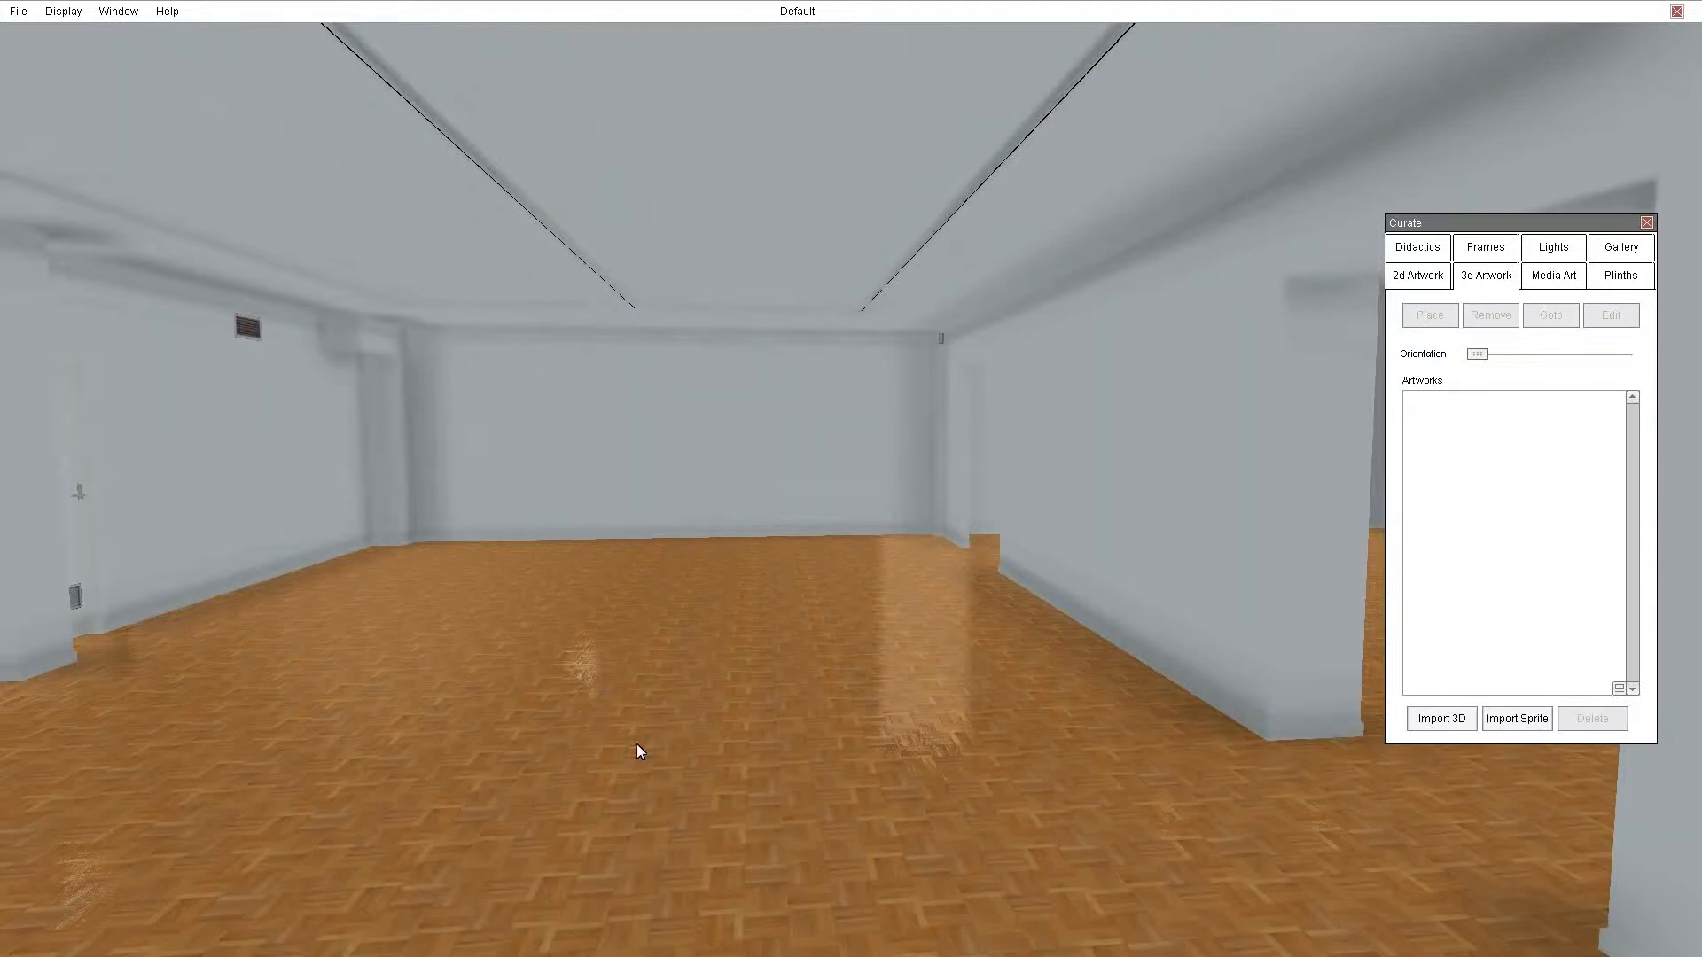
{"action": "right_click_drag", "start_coordinate": [723, 573], "coordinate": [696, 478]}
{"action": "right_click_drag", "start_coordinate": [540, 672], "coordinate": [568, 699]}
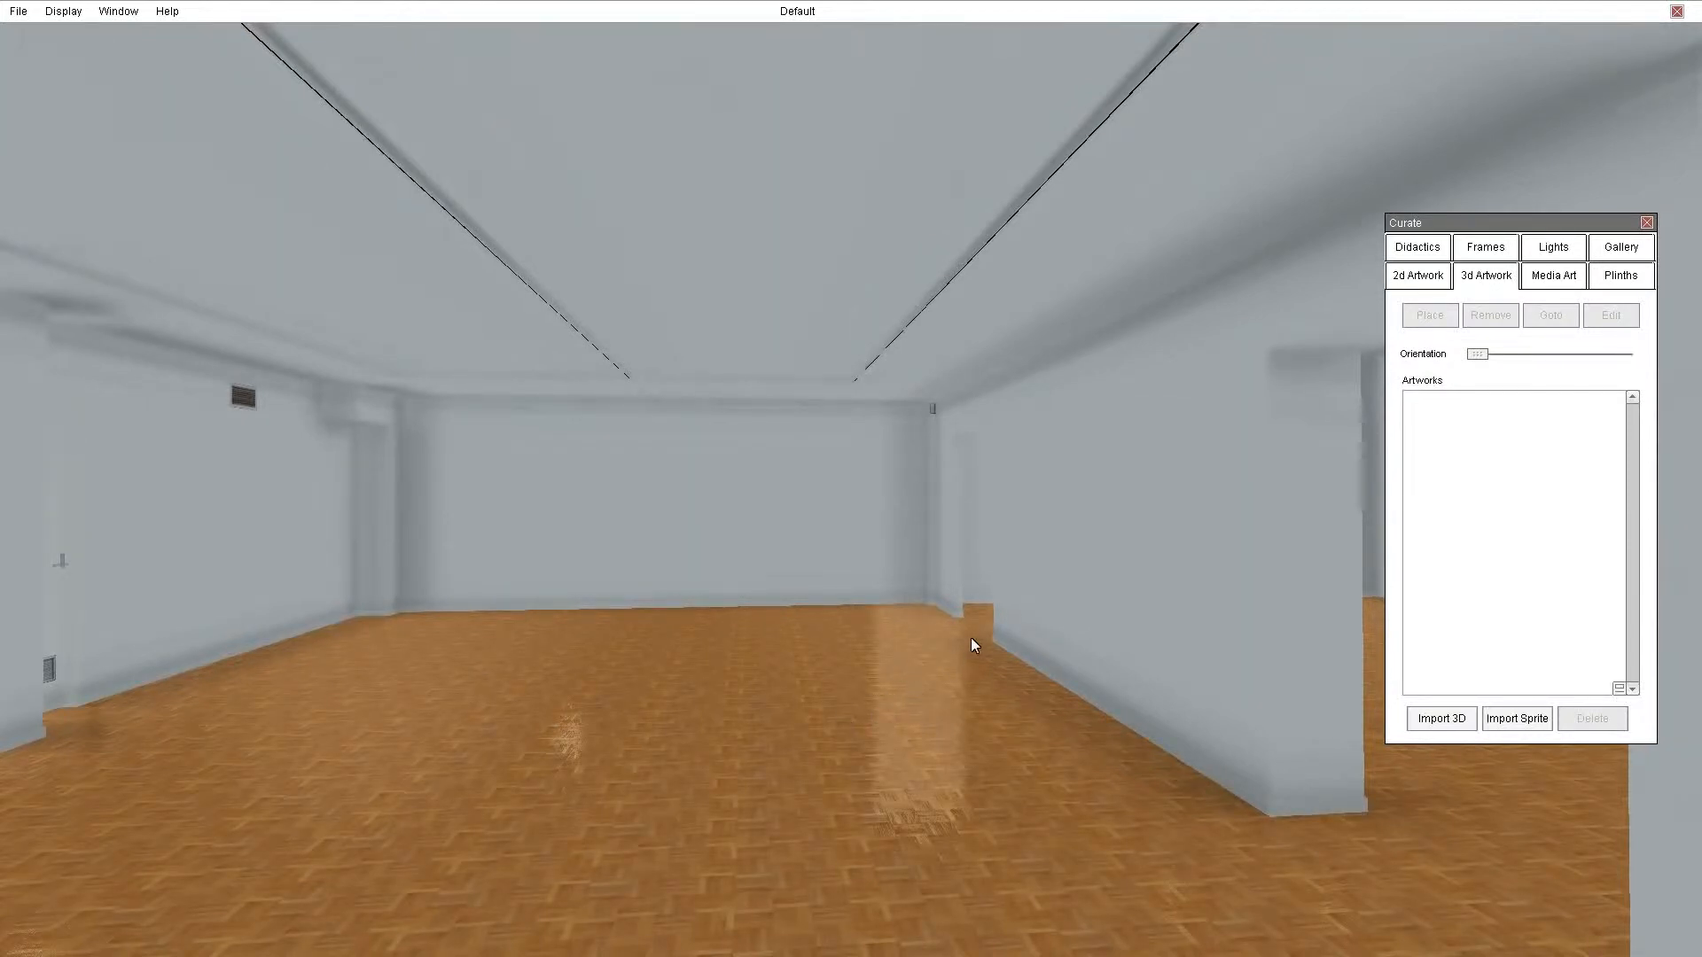
{"action": "right_click_drag", "start_coordinate": [970, 637], "coordinate": [945, 640]}
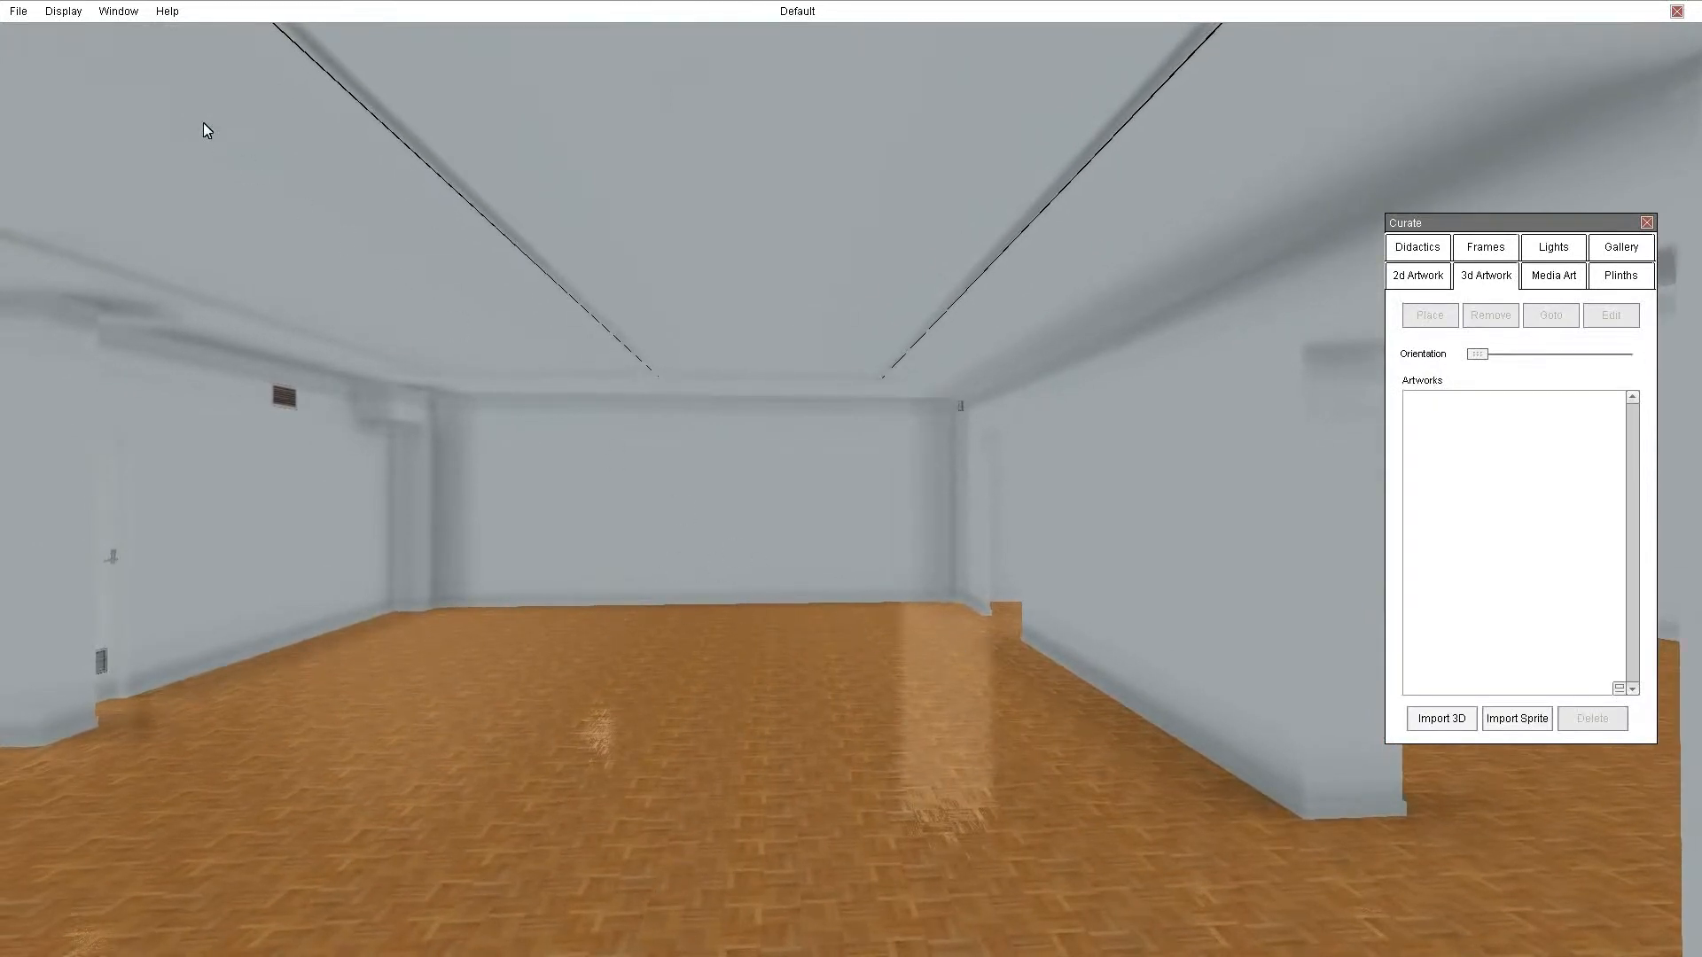
Start a CMS import and load the CSV file with the artwork records.
{"action": "left_click", "coordinate": [24, 12]}
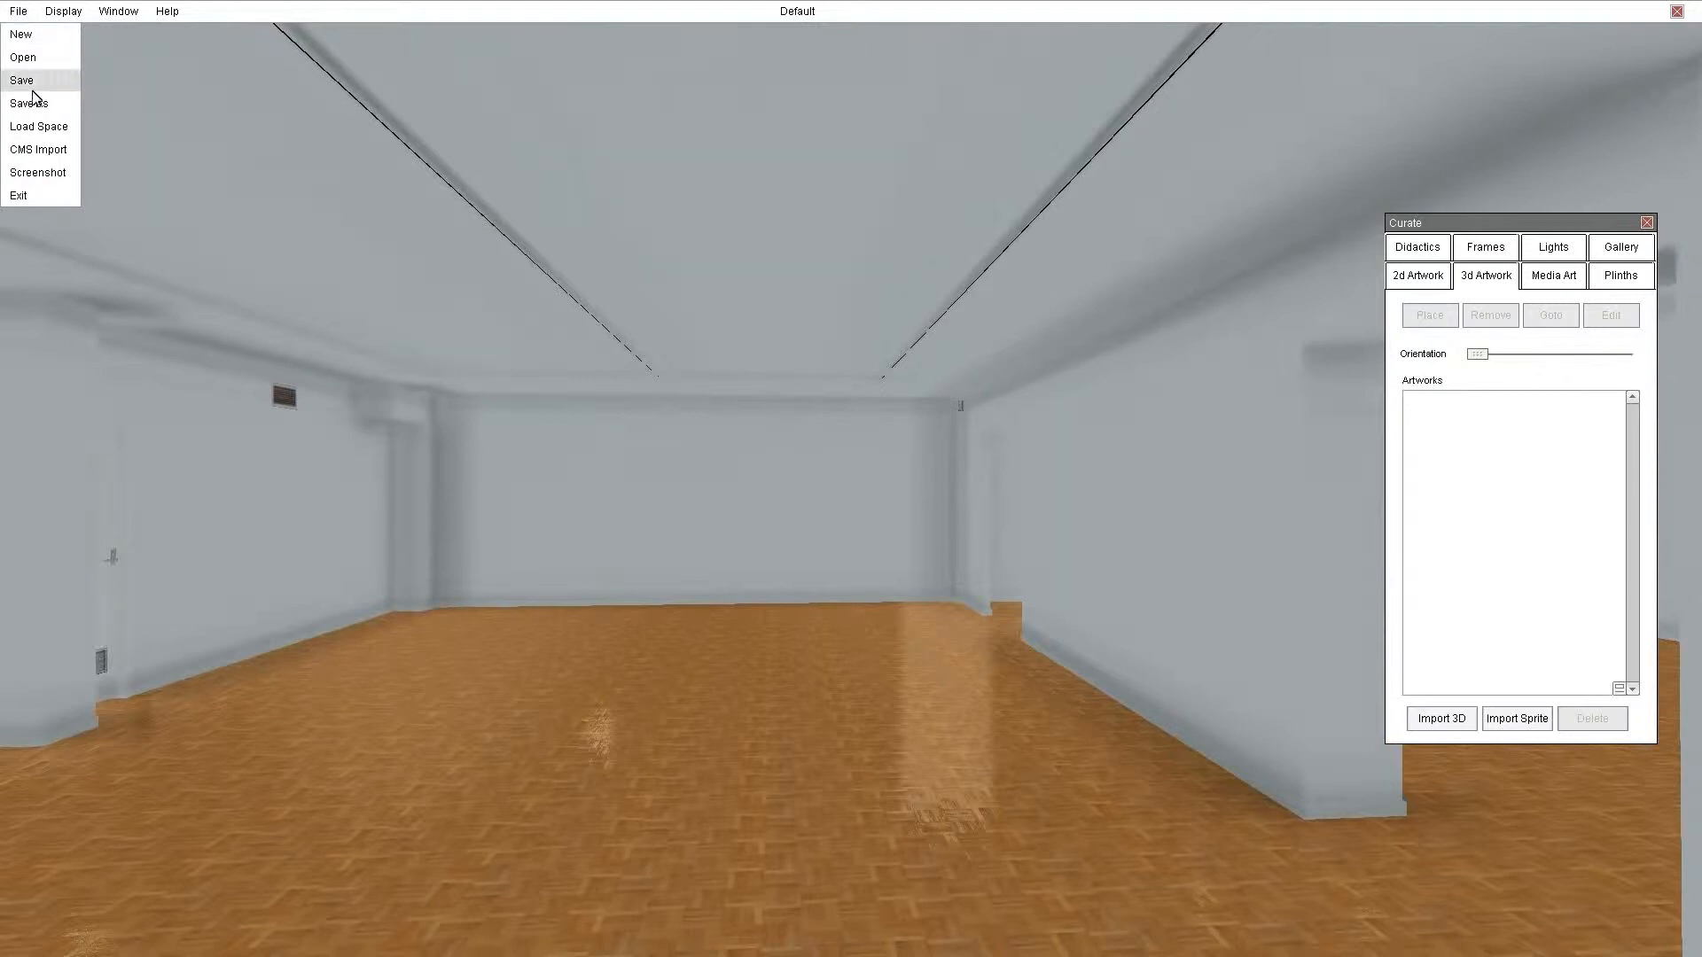
{"action": "left_click", "coordinate": [46, 153]}
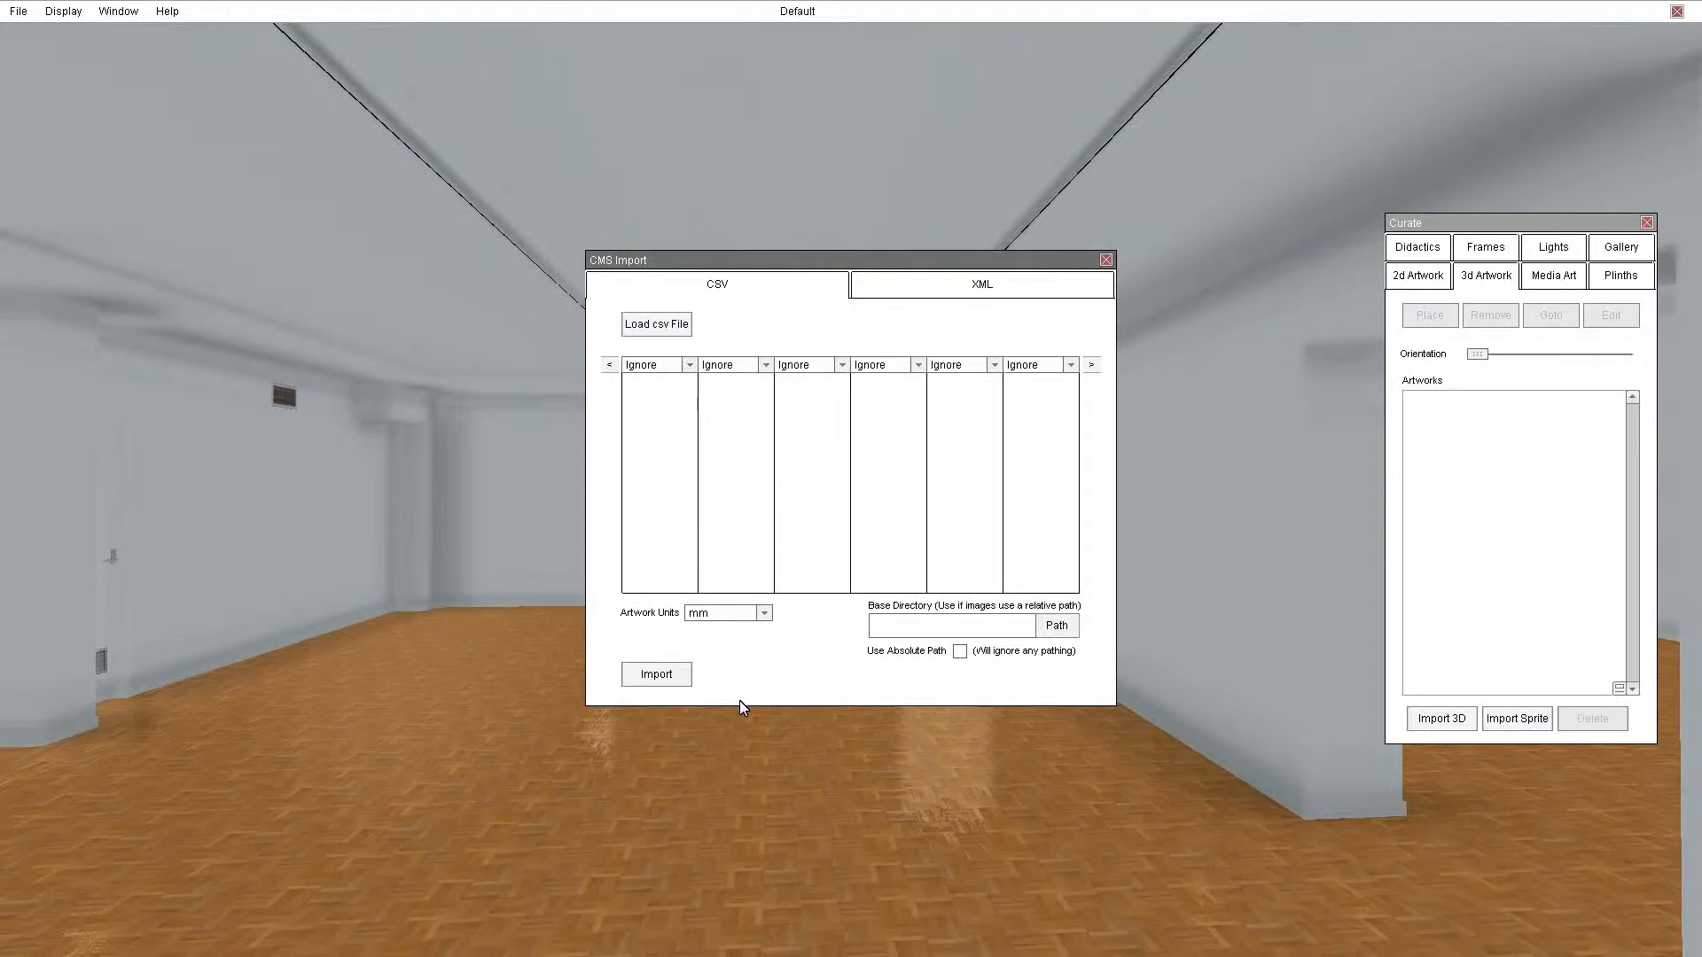
{"action": "left_click", "coordinate": [658, 328]}
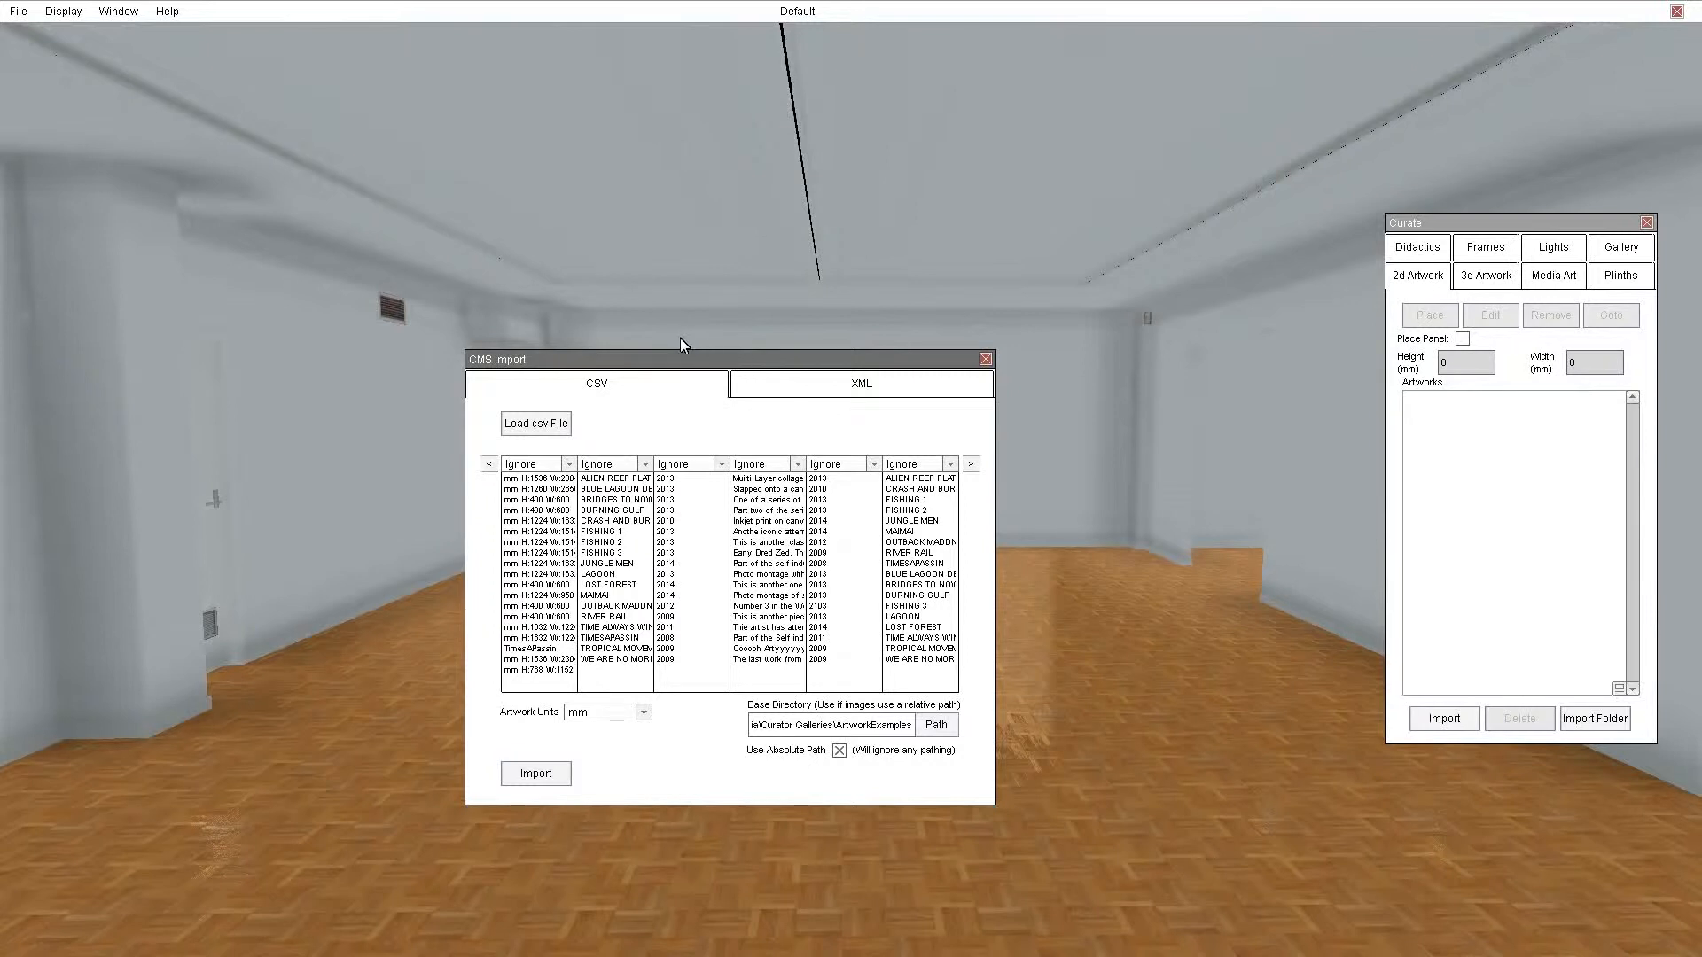
{"action": "left_click_drag", "start_coordinate": [688, 363], "coordinate": [610, 266]}
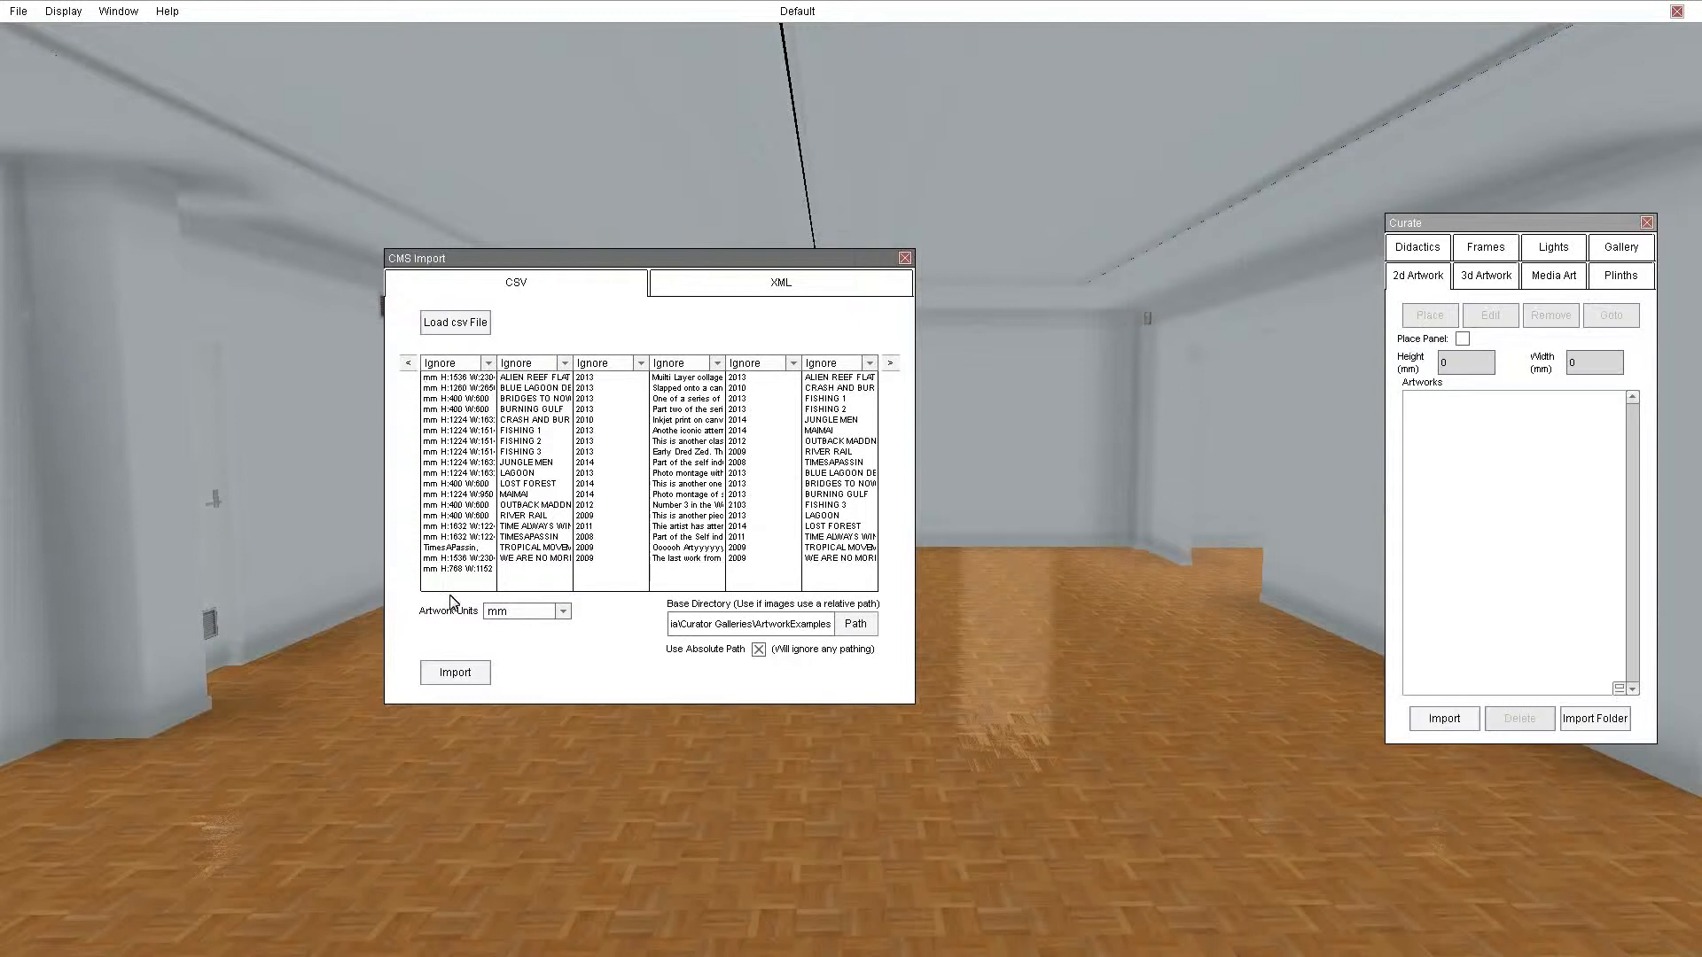
Map the CSV's dimensions column to Height Width and the artwork name column beside it to Title.
{"action": "left_click", "coordinate": [488, 365]}
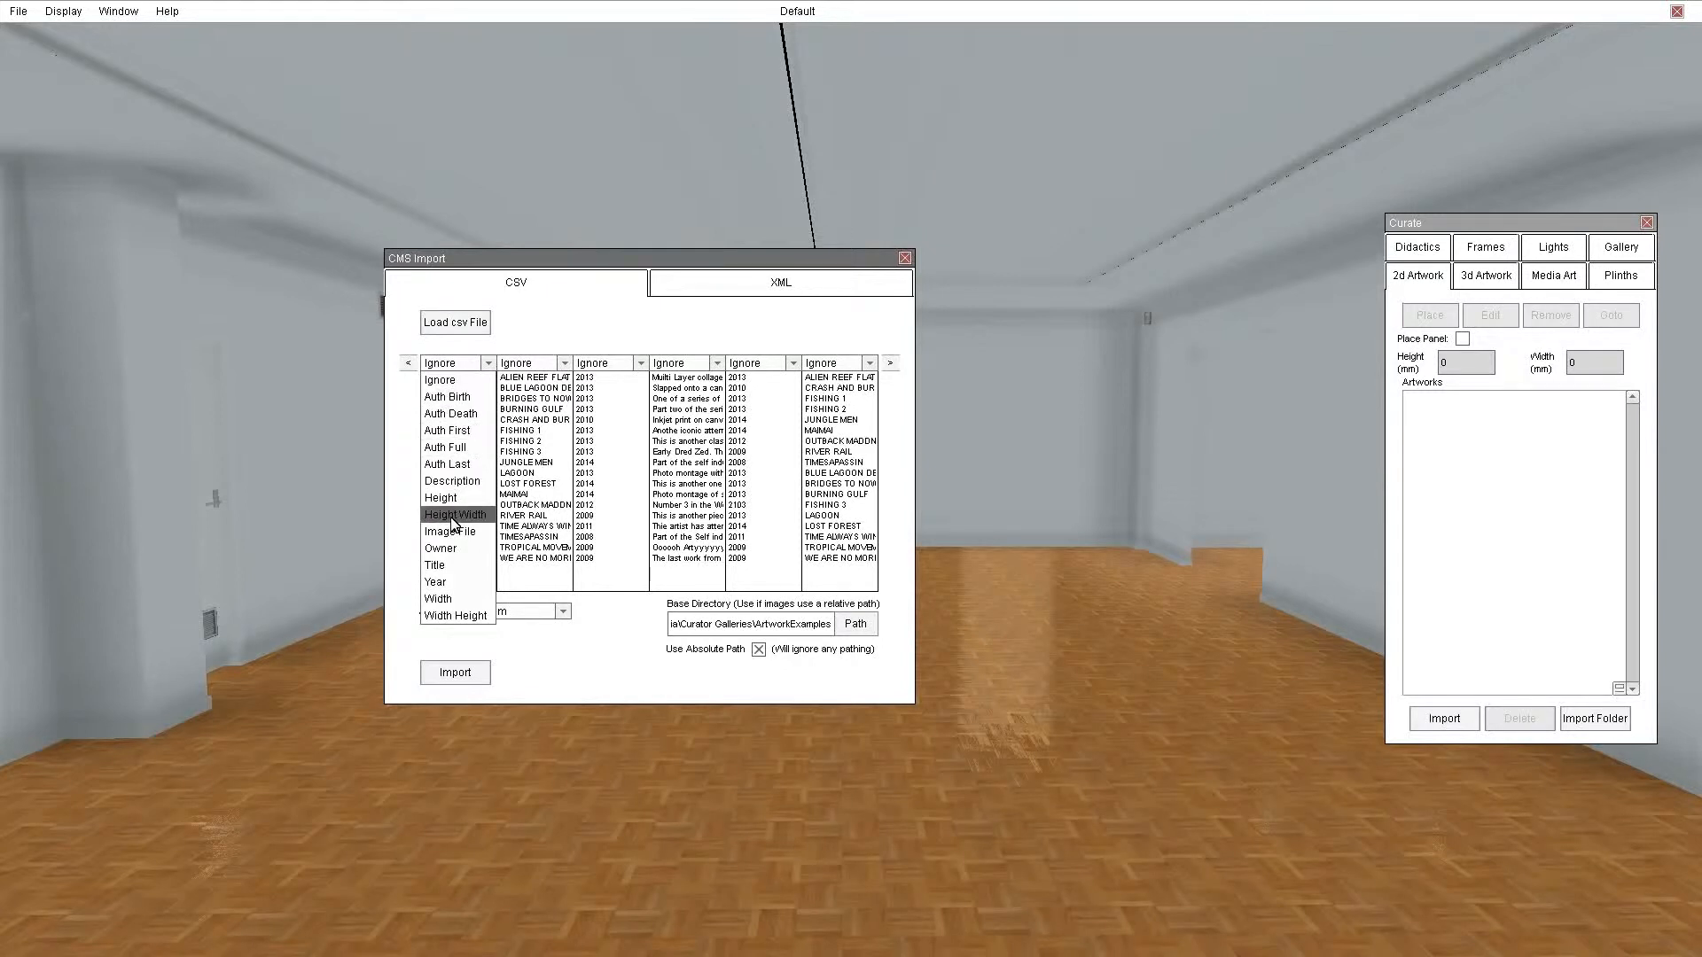
{"action": "left_click", "coordinate": [529, 335]}
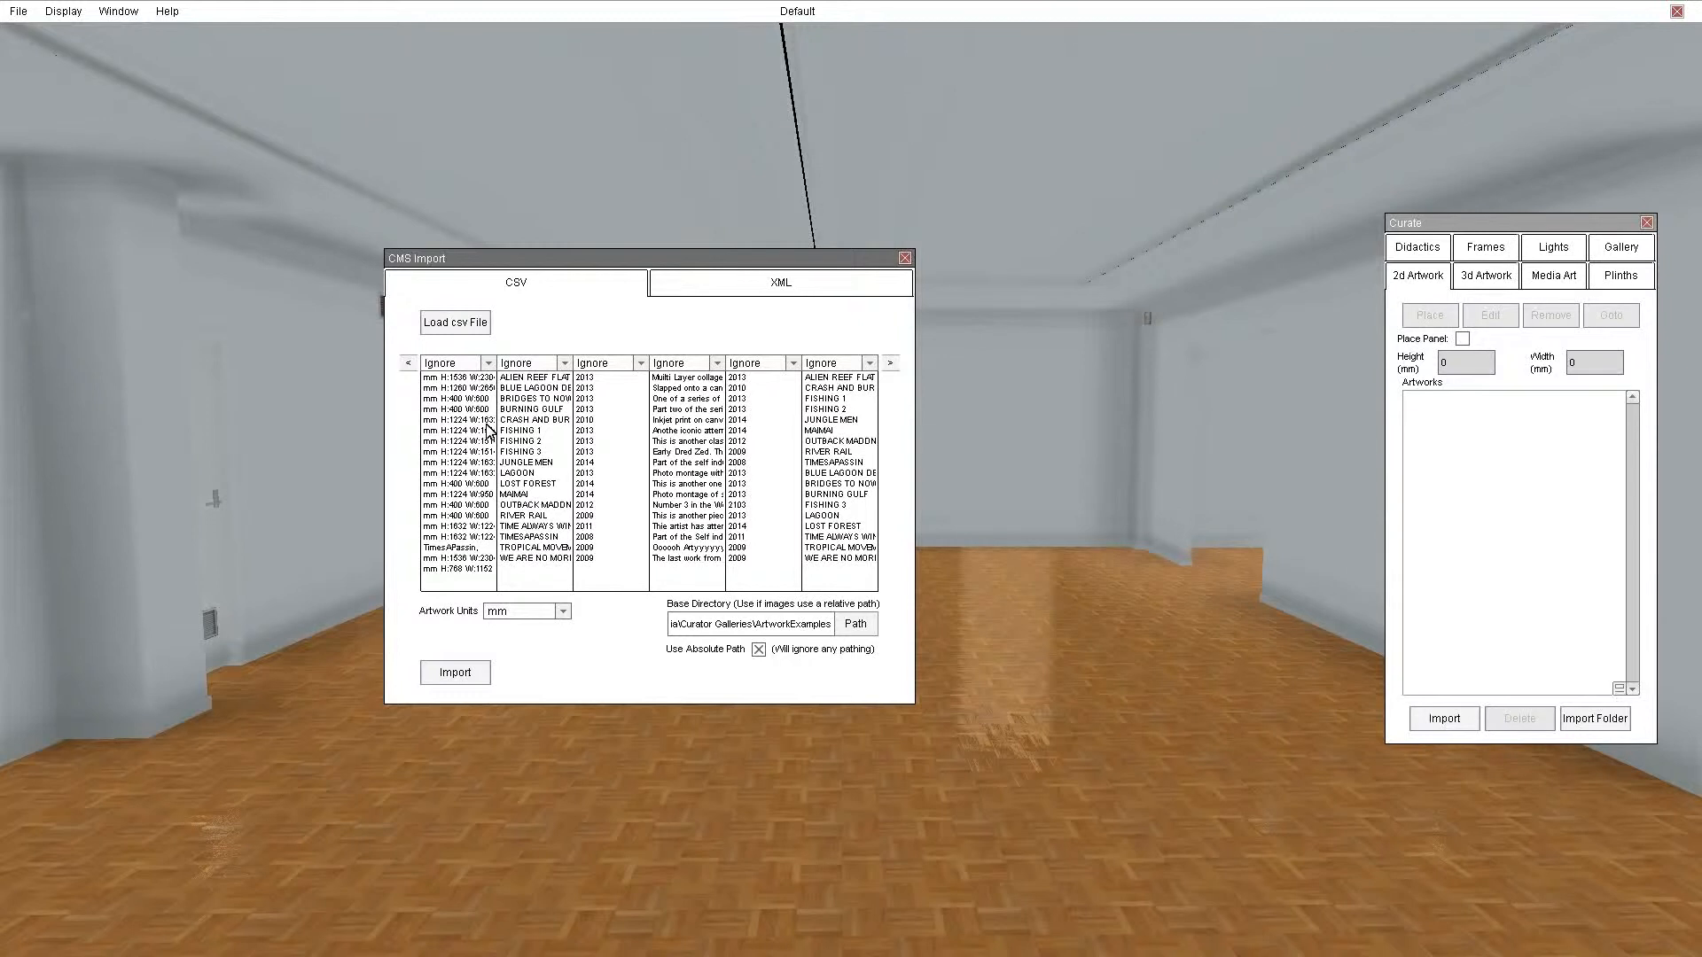
{"action": "left_click", "coordinate": [488, 364]}
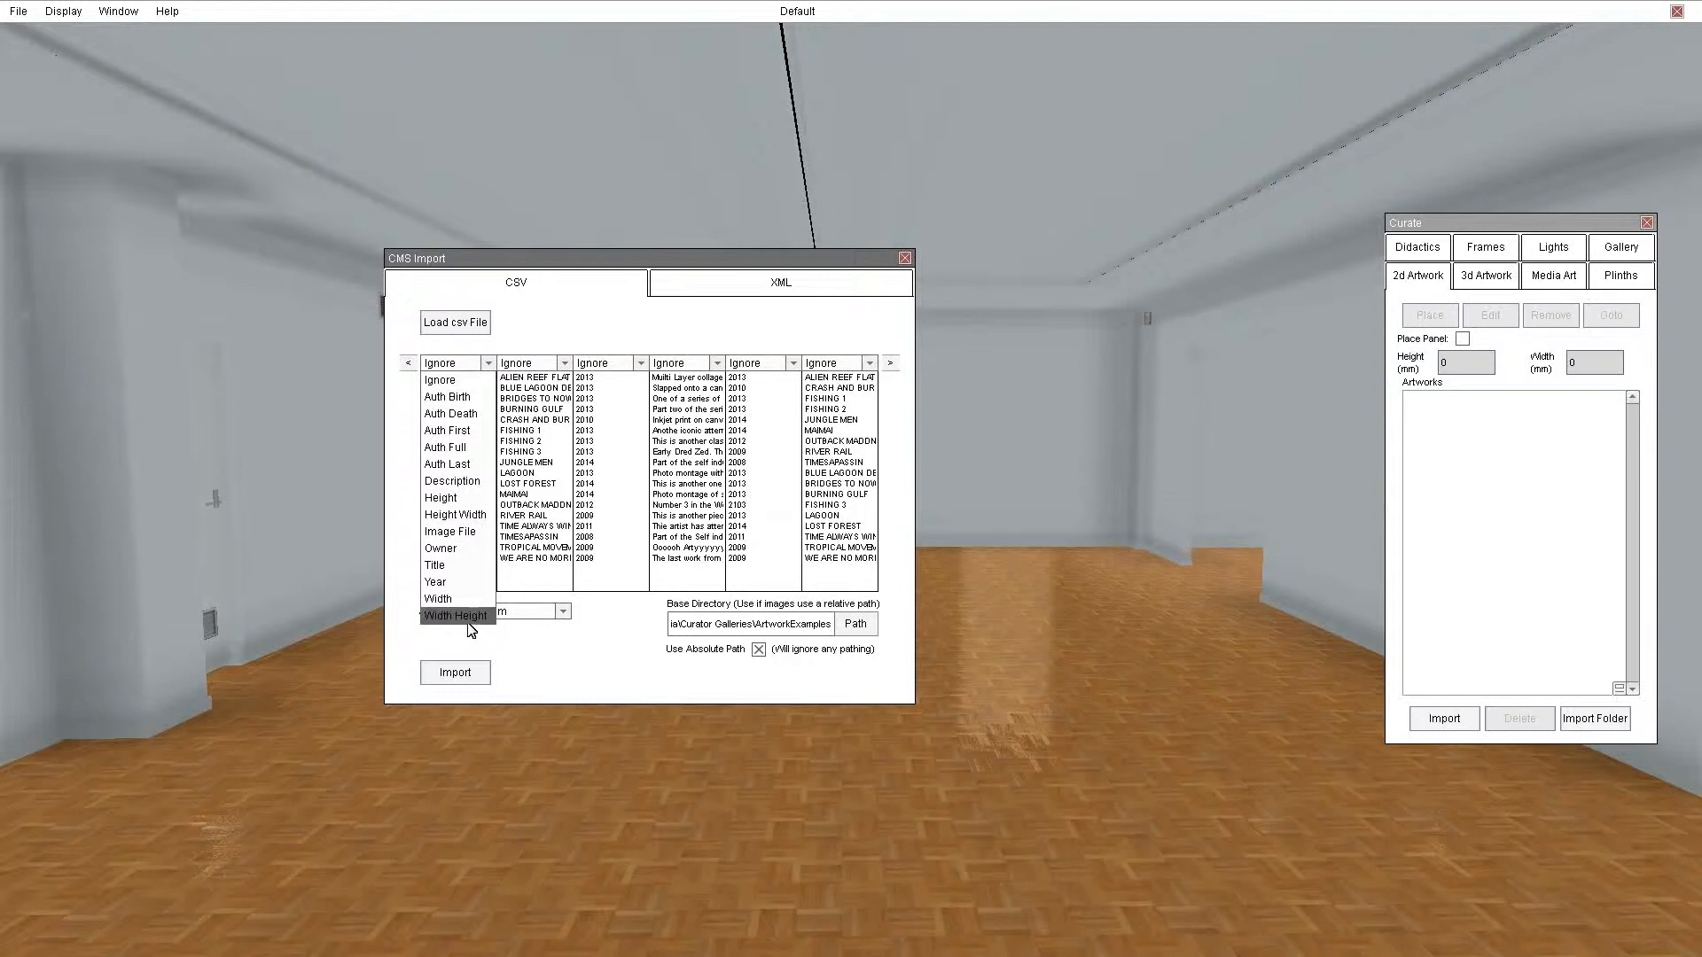
{"action": "left_click", "coordinate": [465, 516]}
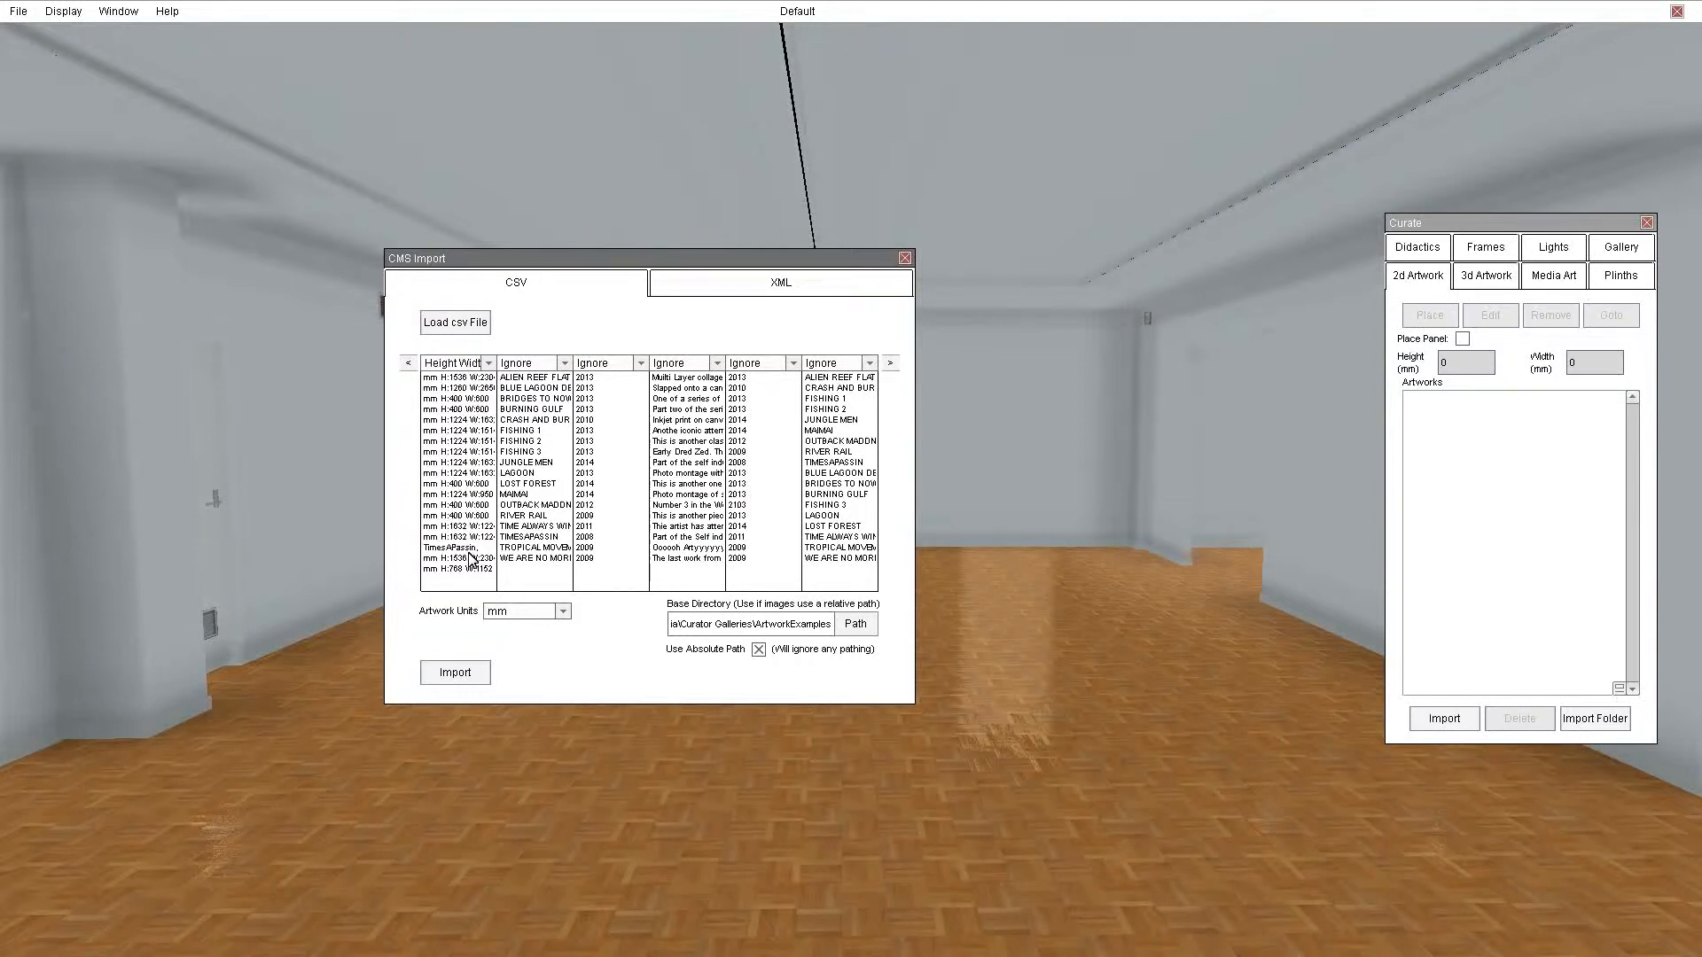
{"action": "left_click", "coordinate": [564, 363]}
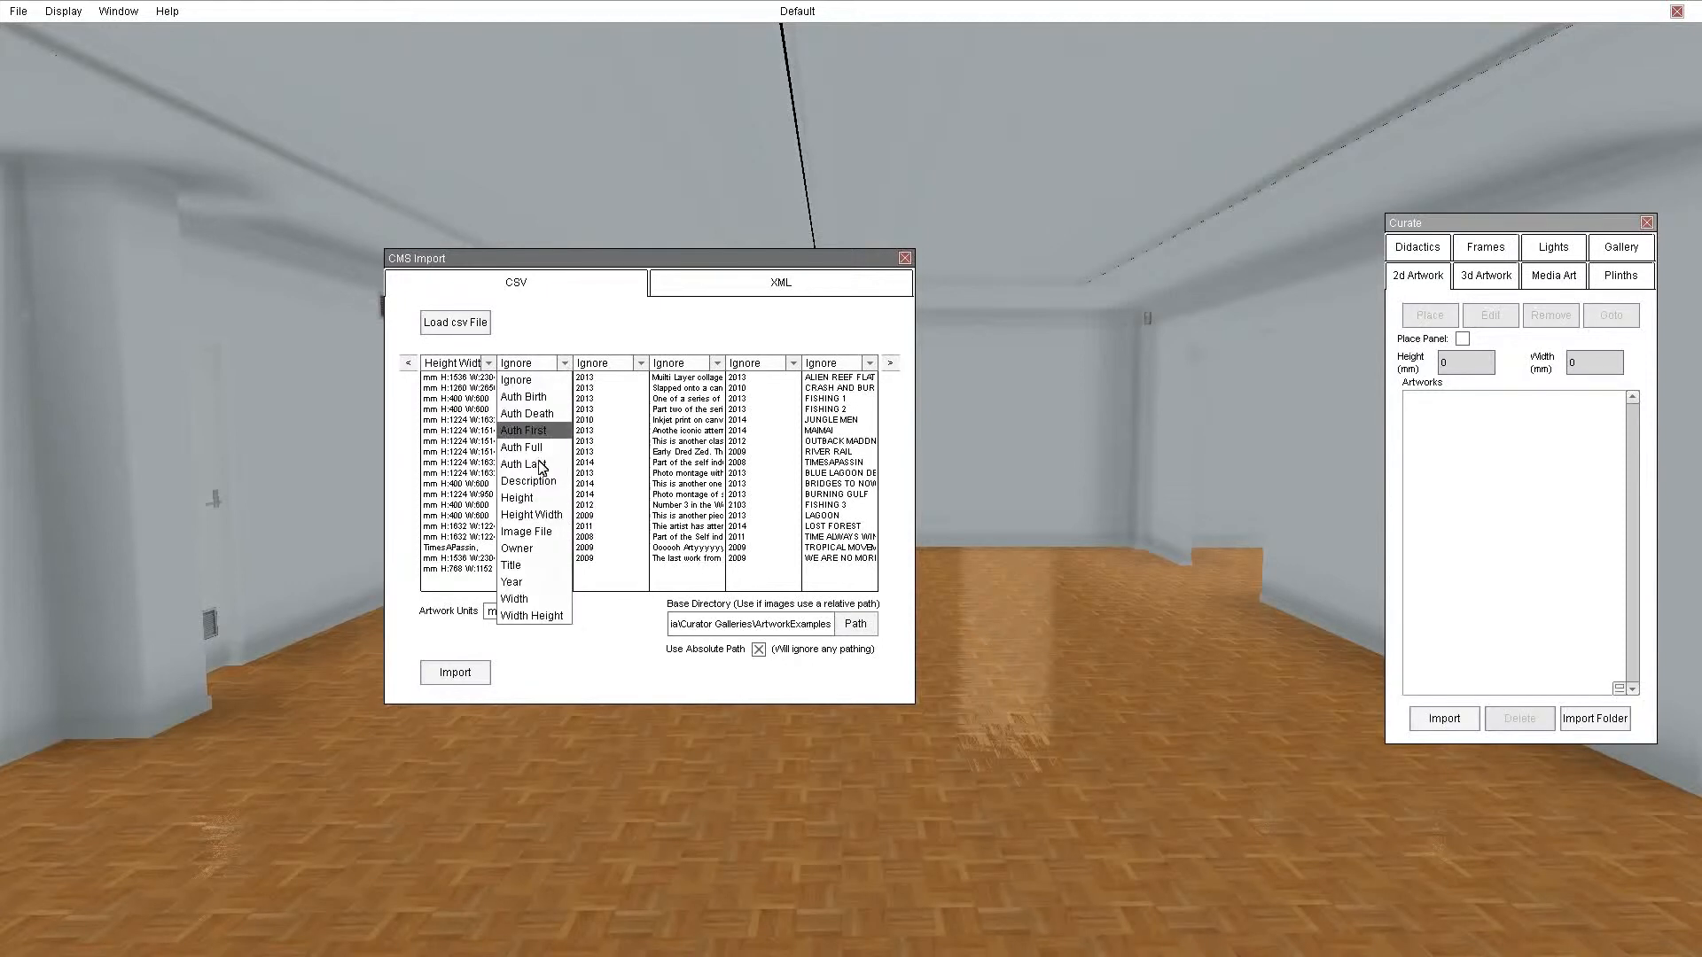
{"action": "left_click", "coordinate": [530, 567]}
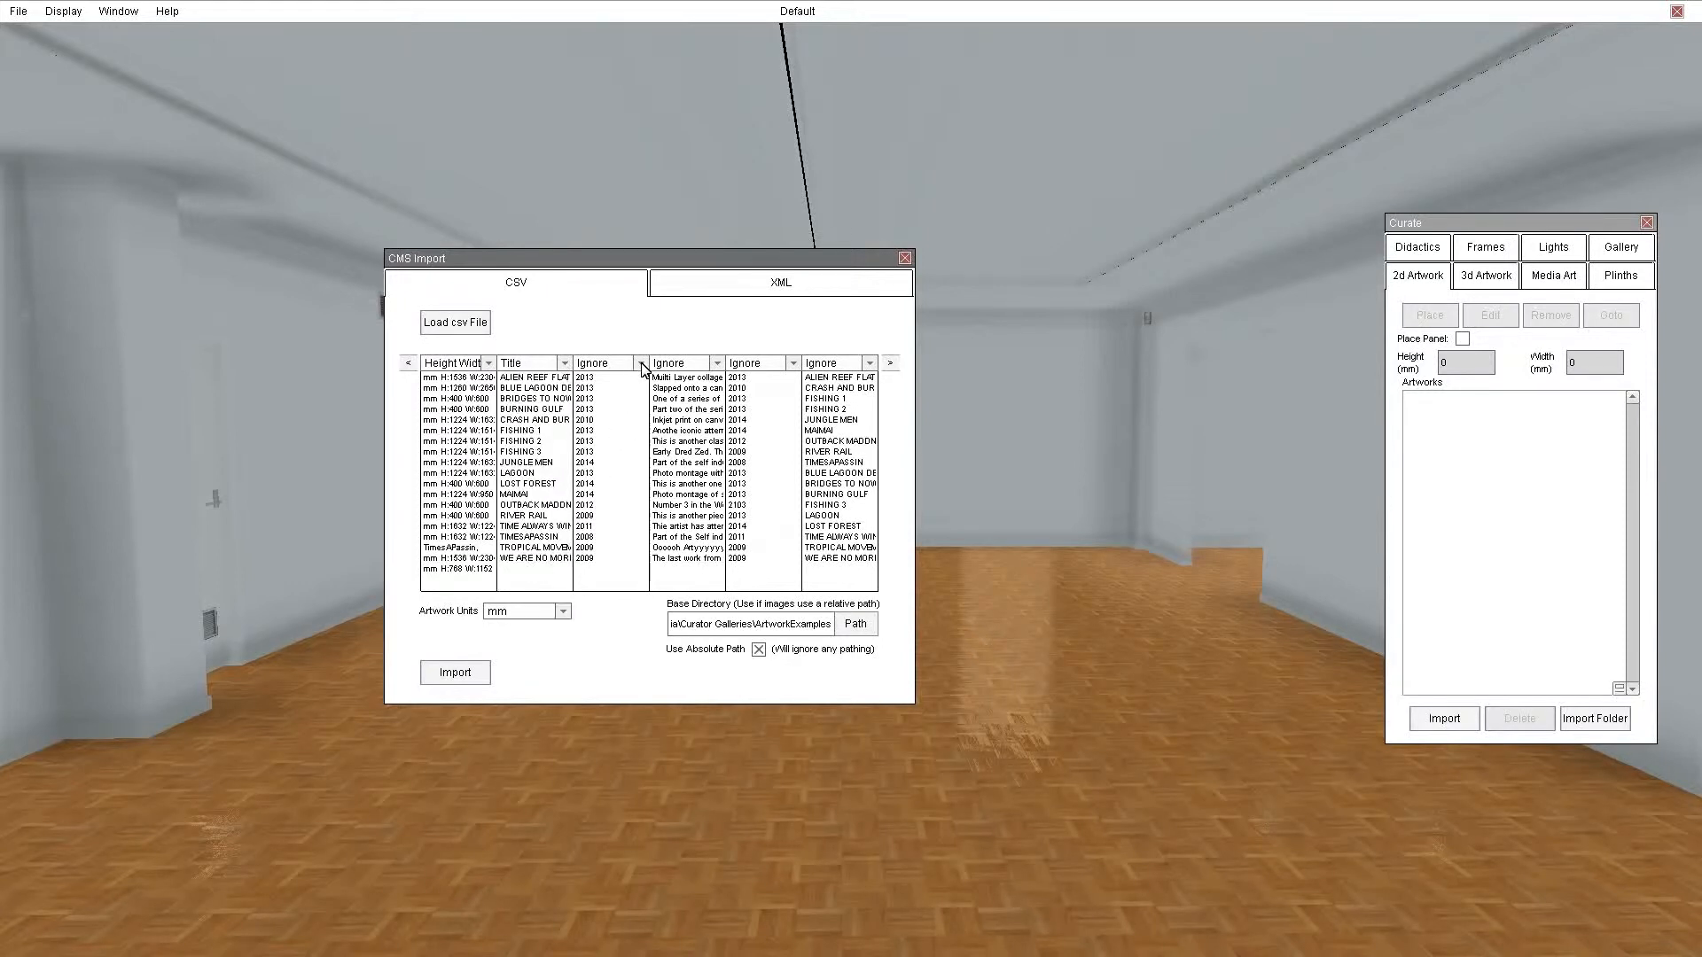
Map the third CSV column to Year and the fourth, descriptive text column to Description.
{"action": "left_click", "coordinate": [641, 365]}
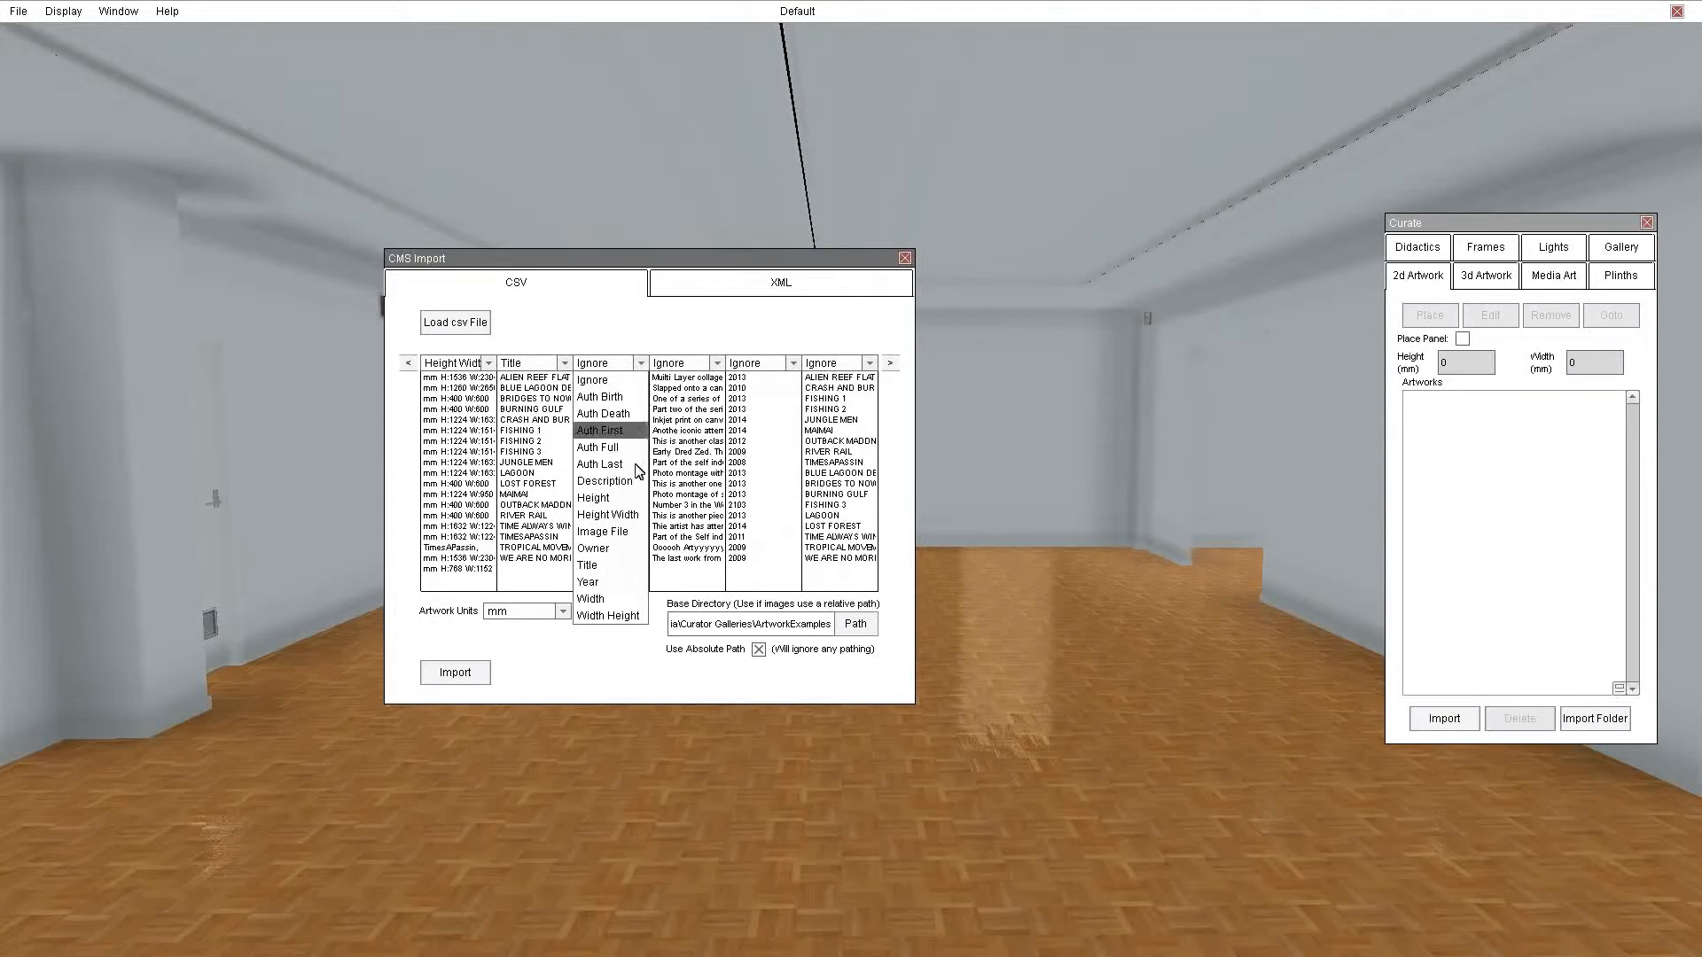
{"action": "left_click", "coordinate": [605, 584]}
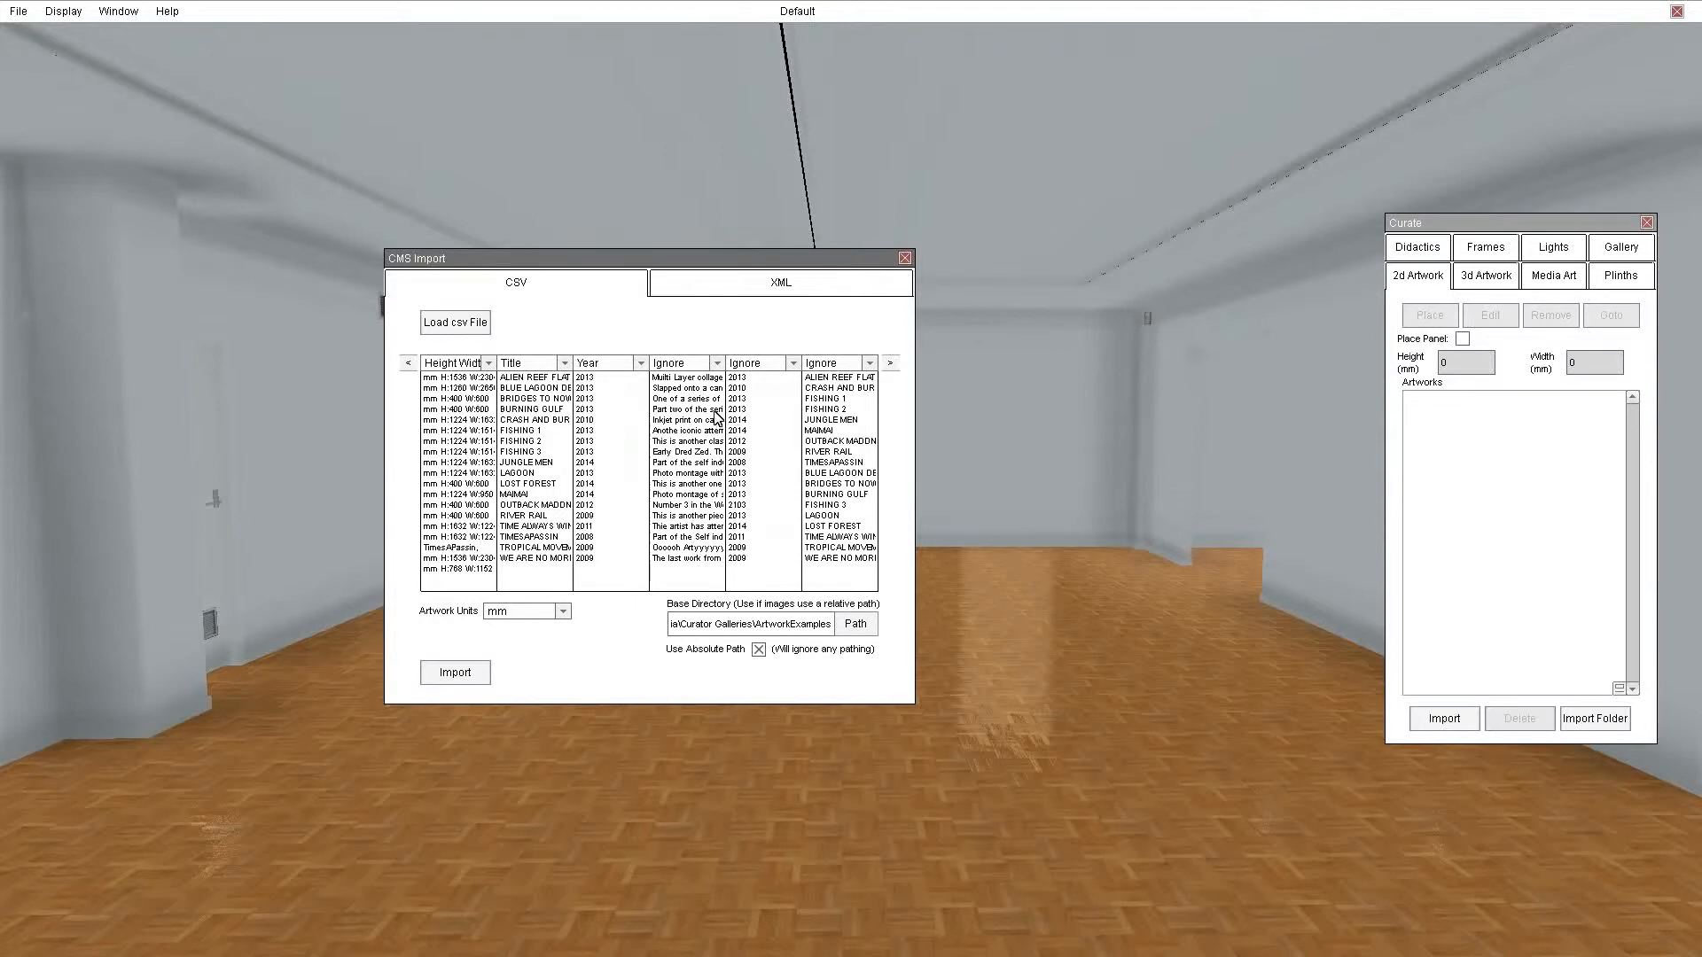
{"action": "left_click", "coordinate": [717, 365]}
{"action": "left_click", "coordinate": [674, 482]}
Map the artist name column to Auth Full and the column of .jpg file names to Image File.
{"action": "left_click", "coordinate": [890, 363]}
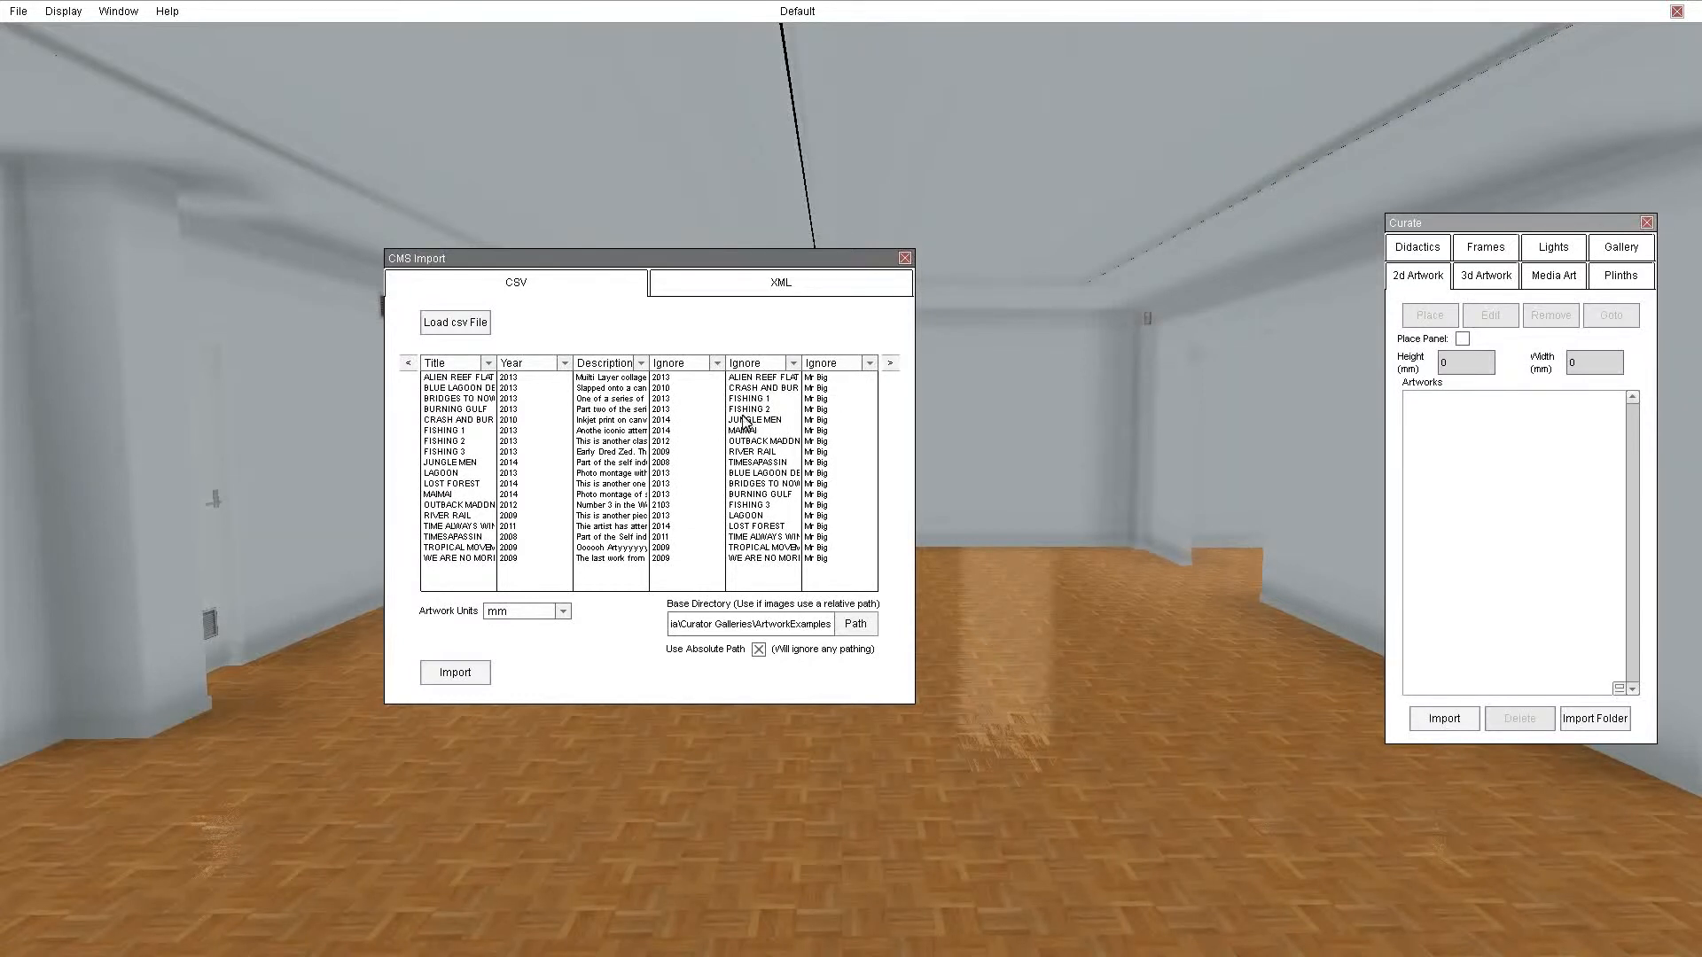
{"action": "left_click", "coordinate": [869, 365]}
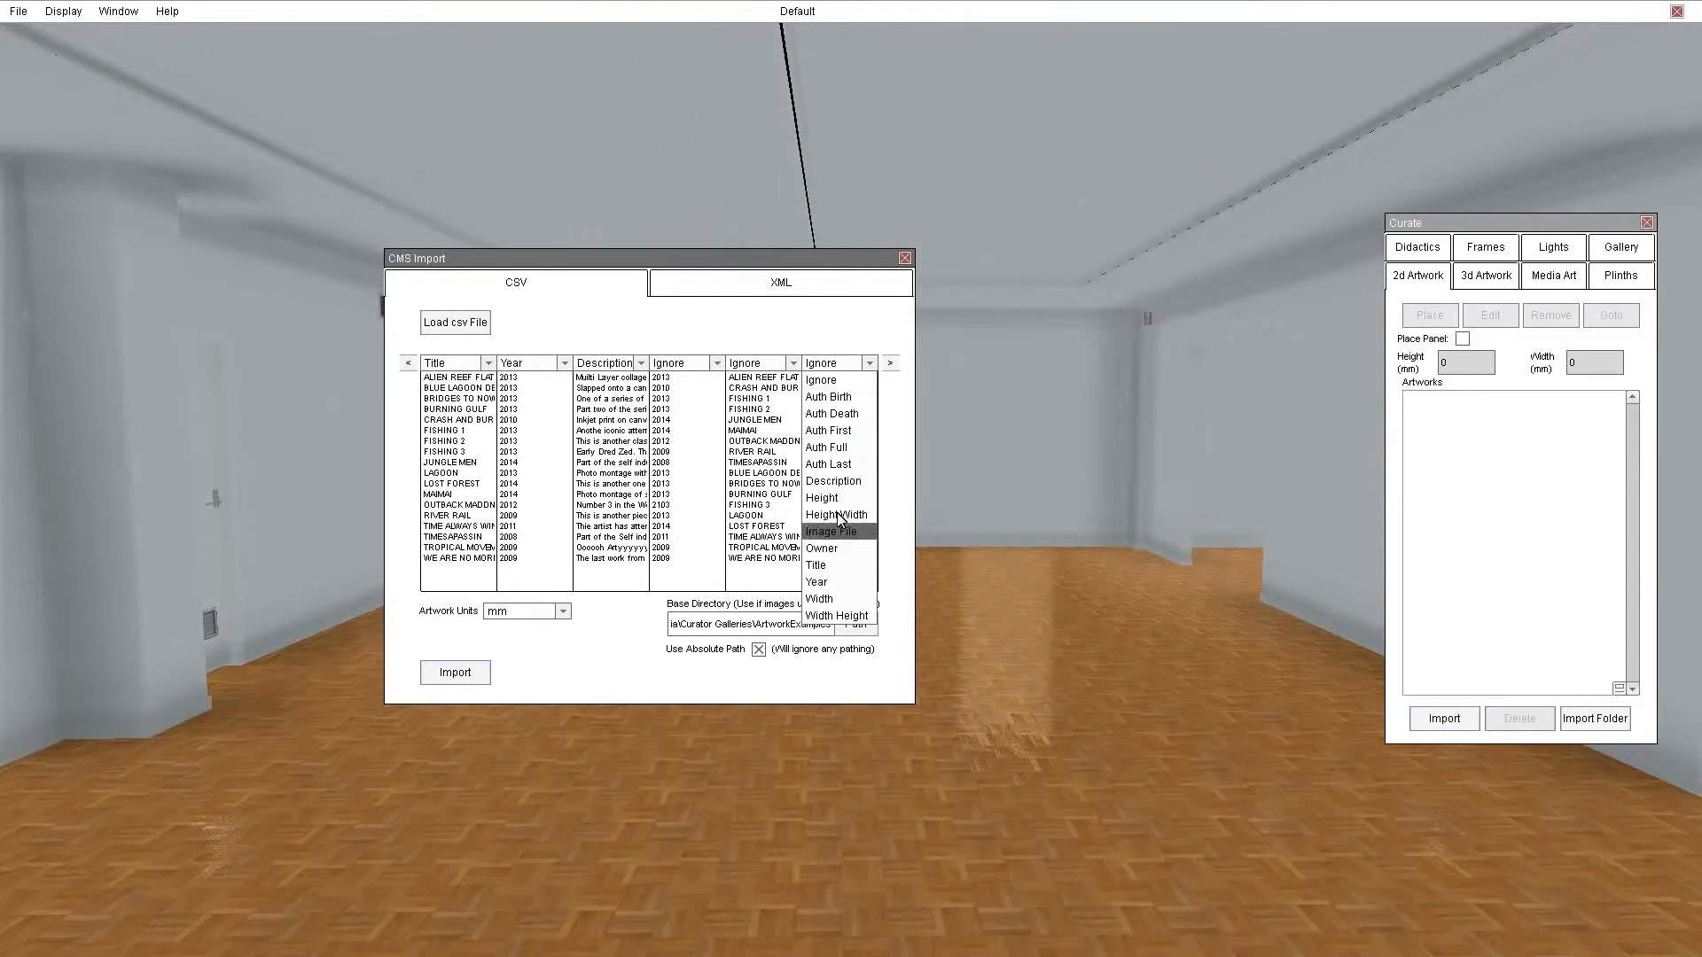
{"action": "left_click", "coordinate": [839, 450]}
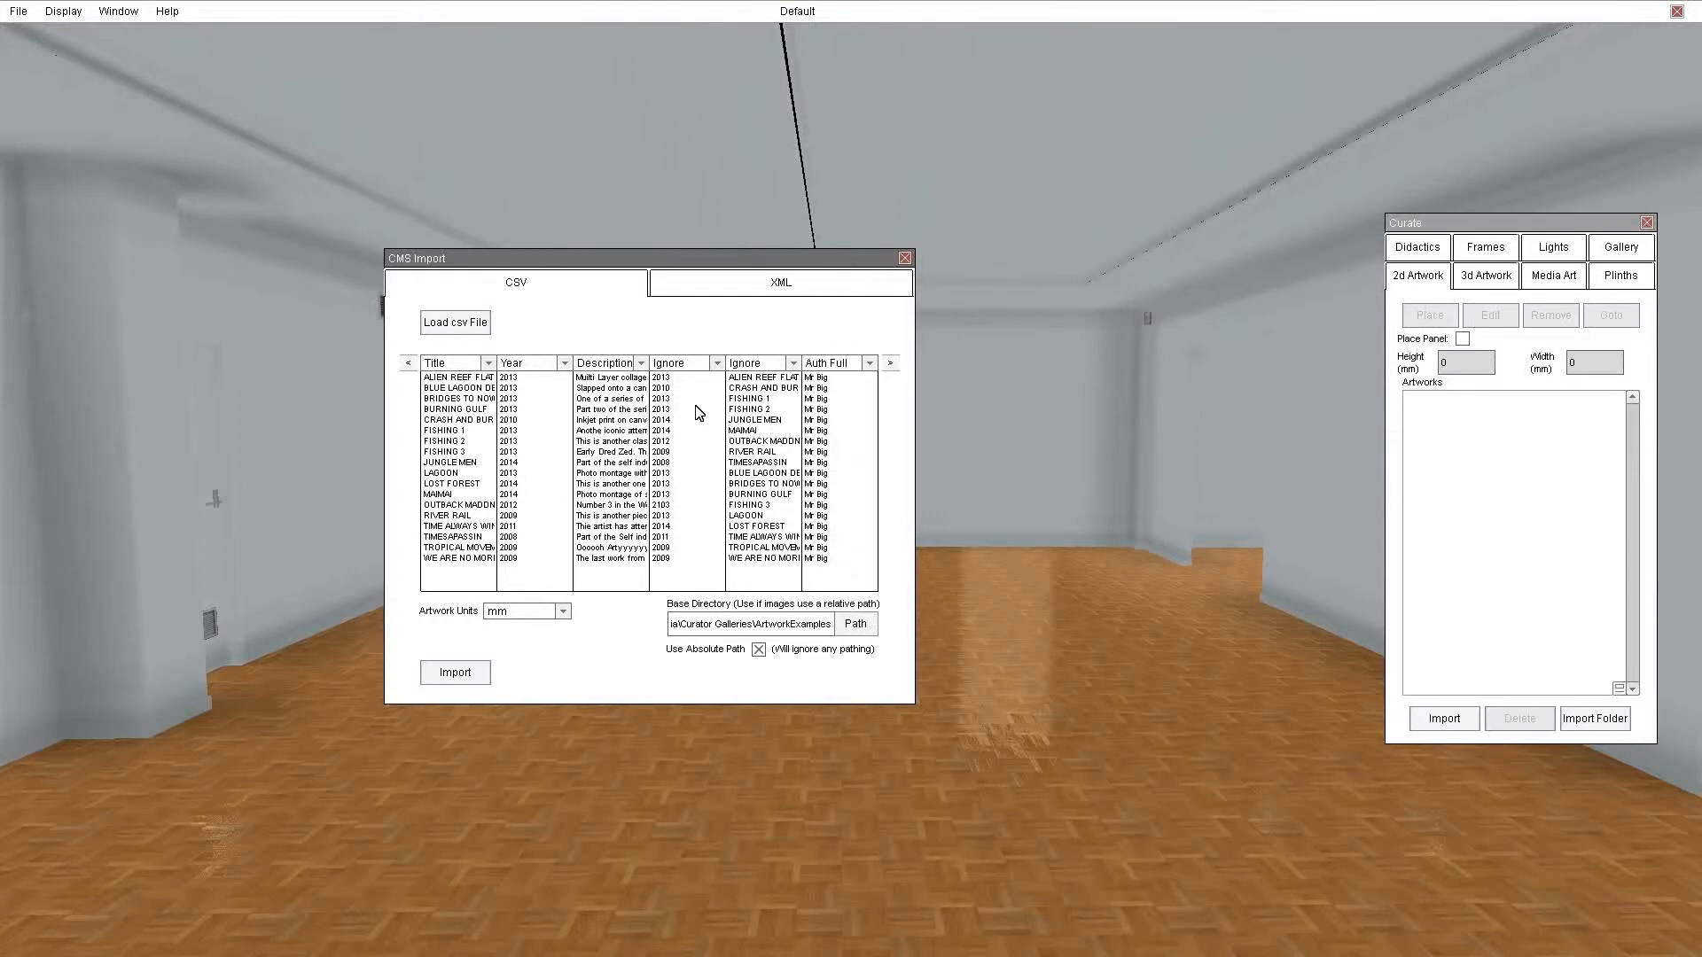
{"action": "left_click", "coordinate": [890, 365]}
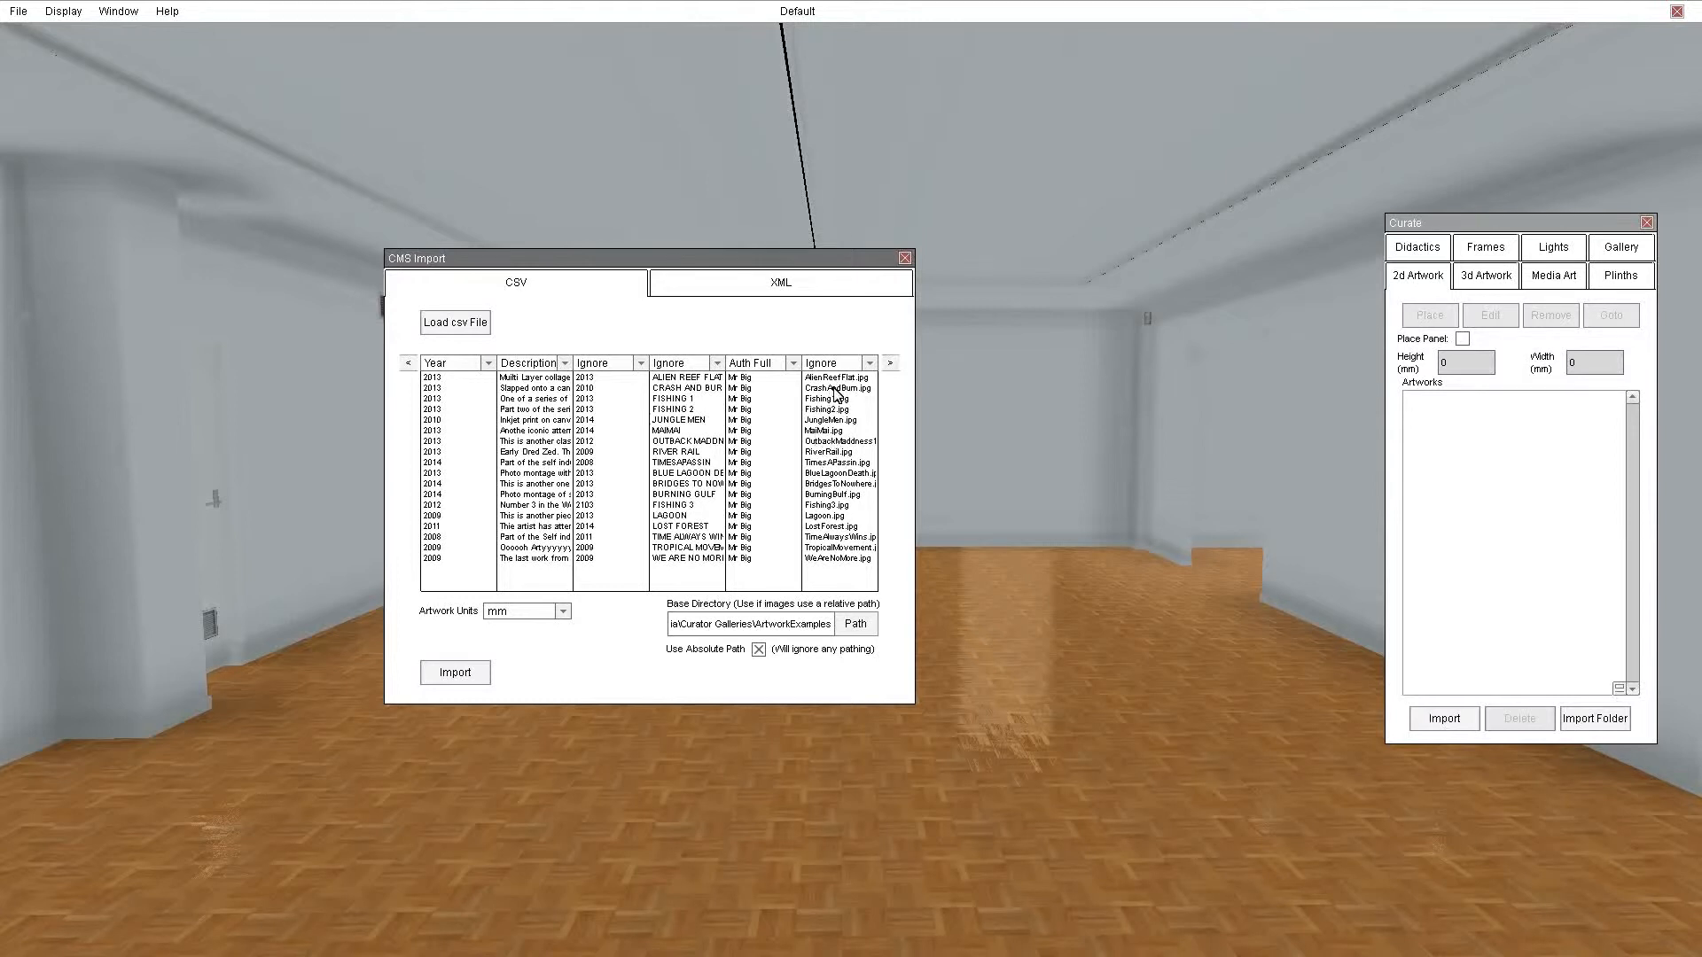
{"action": "left_click", "coordinate": [869, 364]}
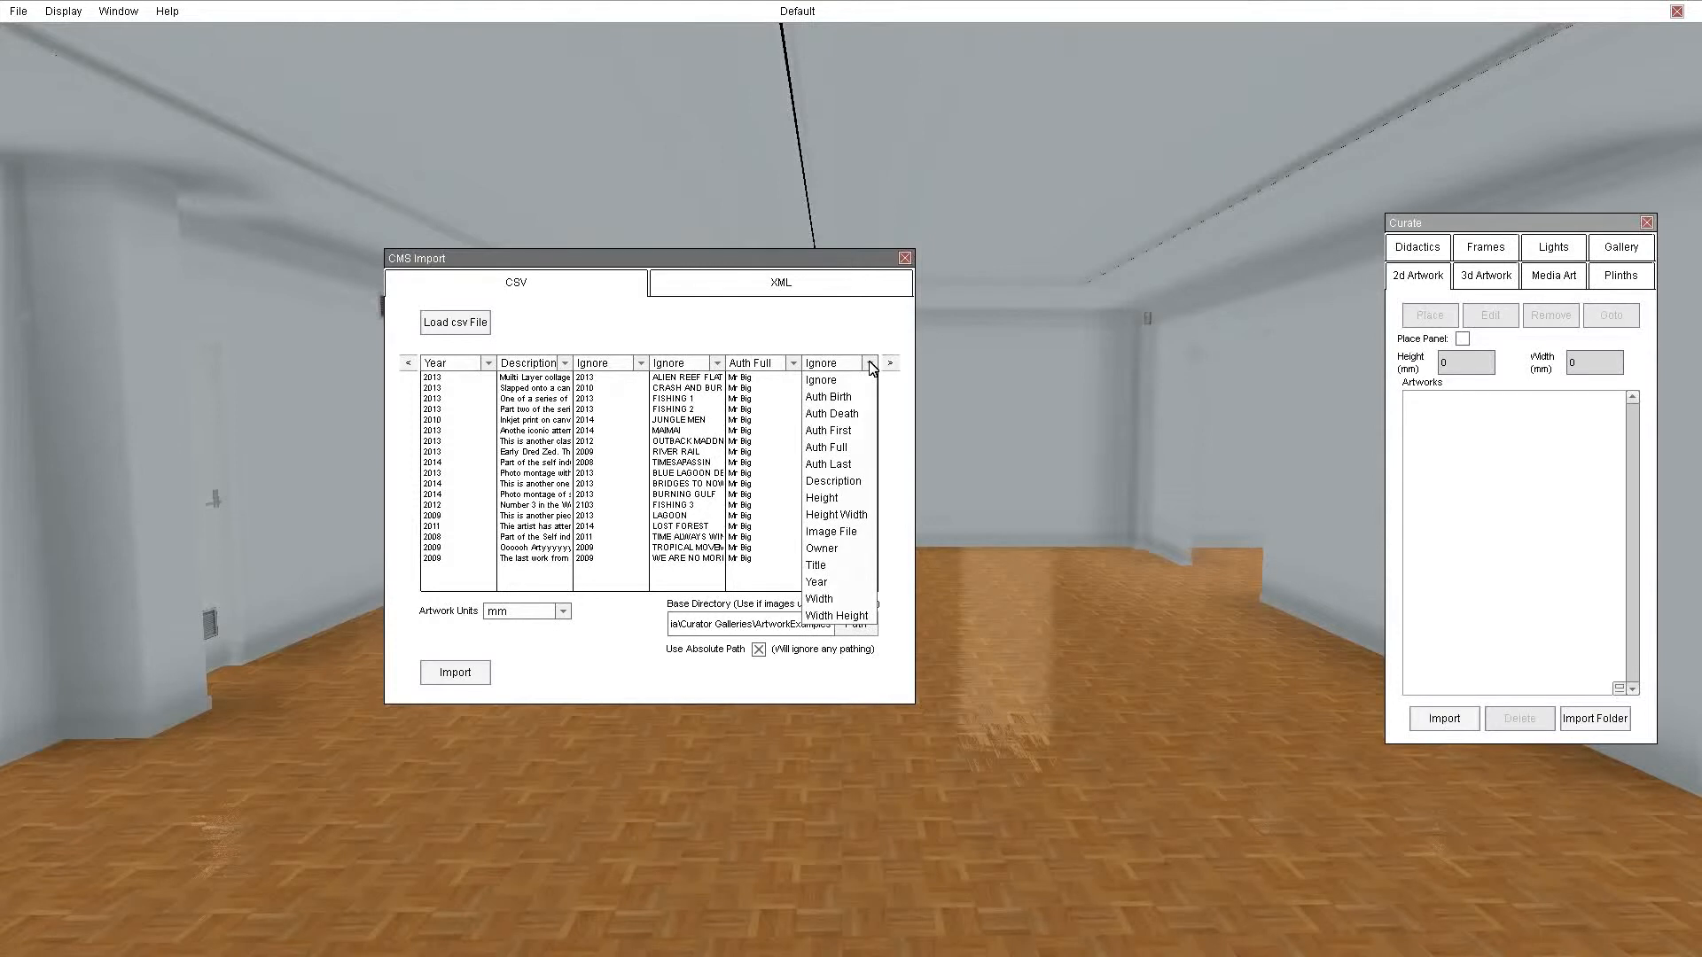
{"action": "left_click", "coordinate": [846, 532]}
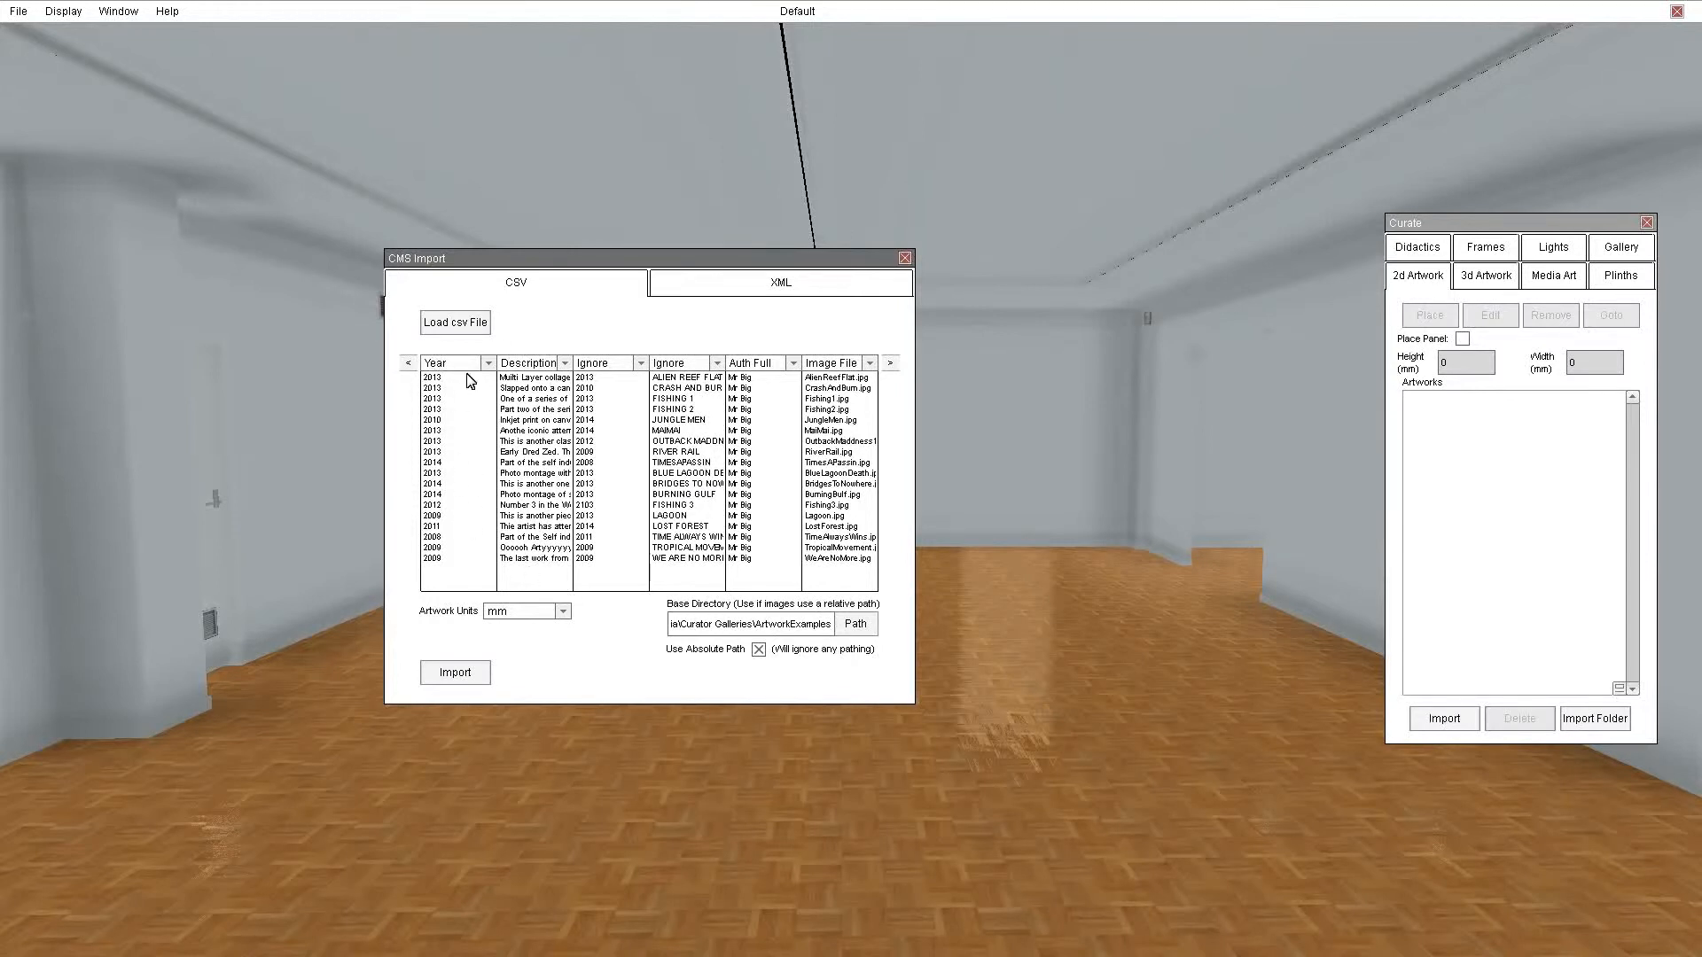
Choose mm as the artwork units and import the mapped CSV records.
{"action": "left_click", "coordinate": [408, 362]}
{"action": "left_click", "coordinate": [408, 362]}
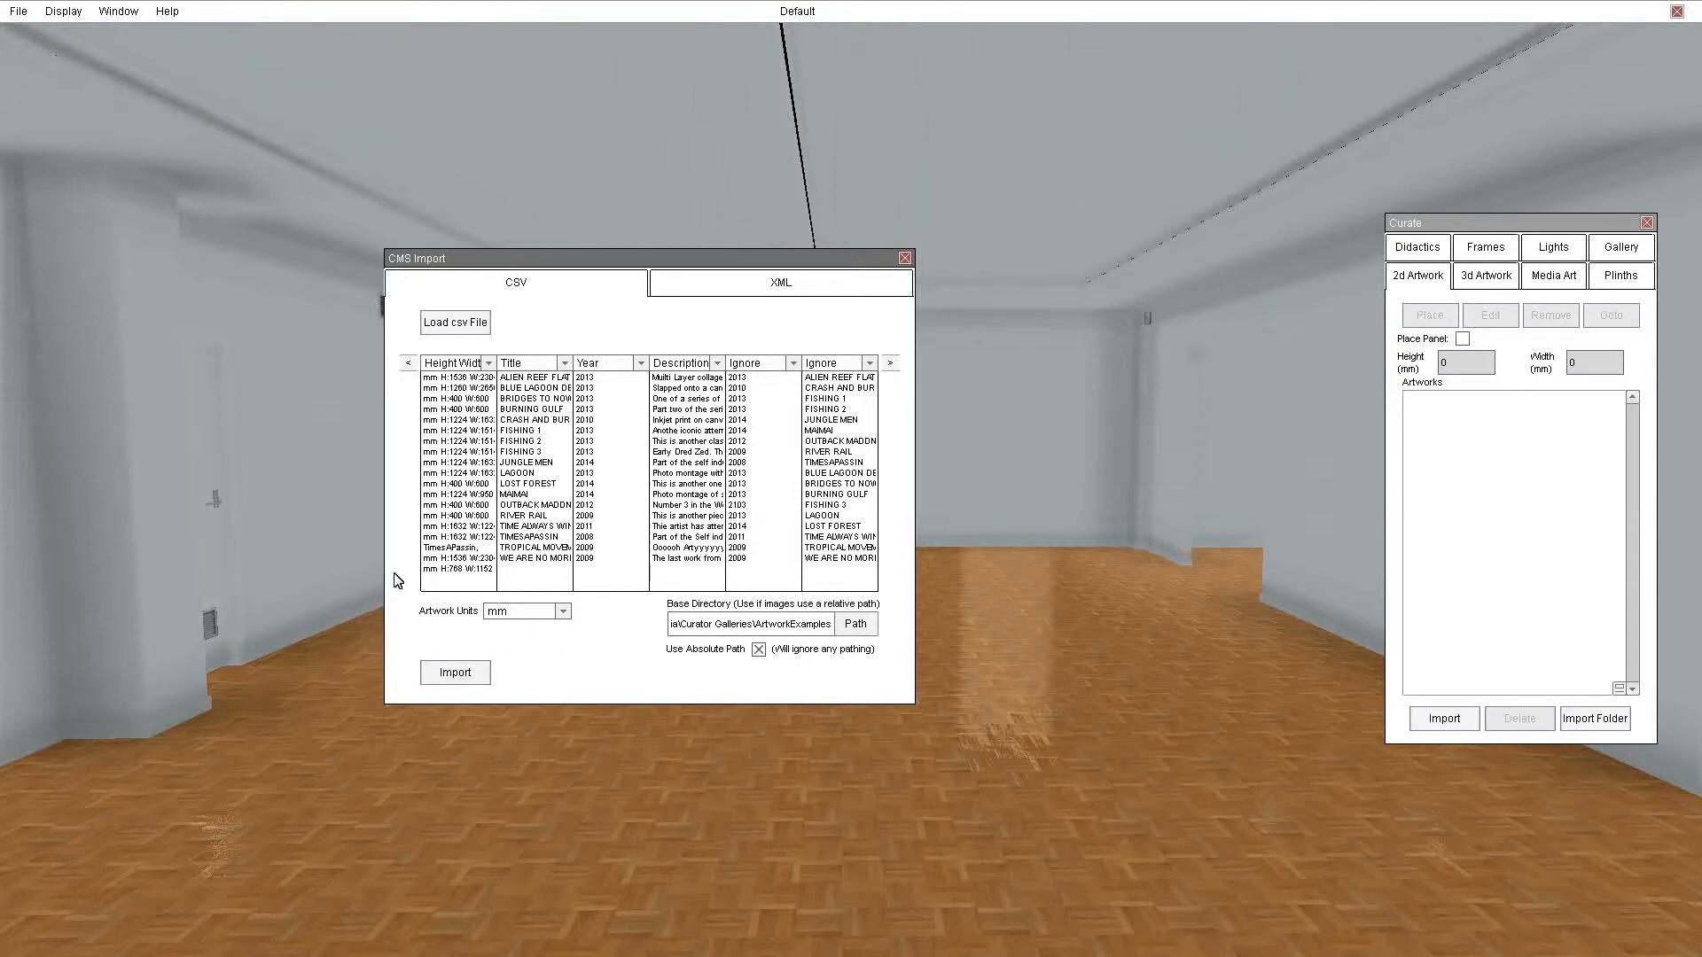
{"action": "left_click", "coordinate": [568, 615]}
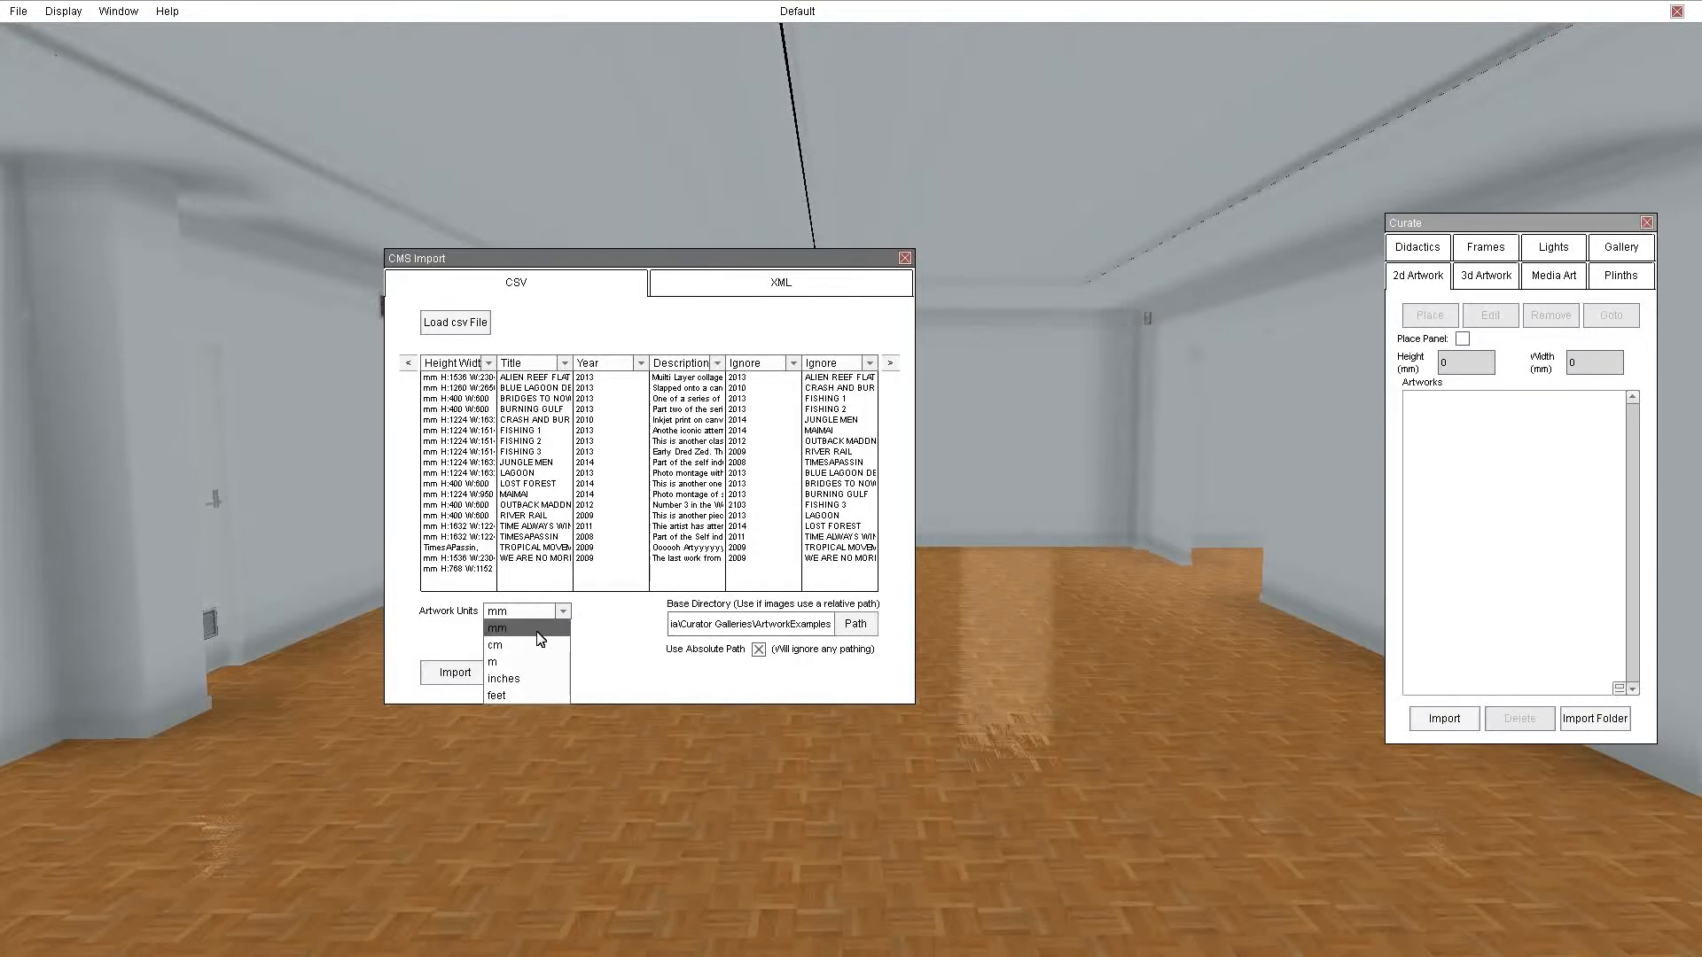
{"action": "left_click", "coordinate": [539, 635]}
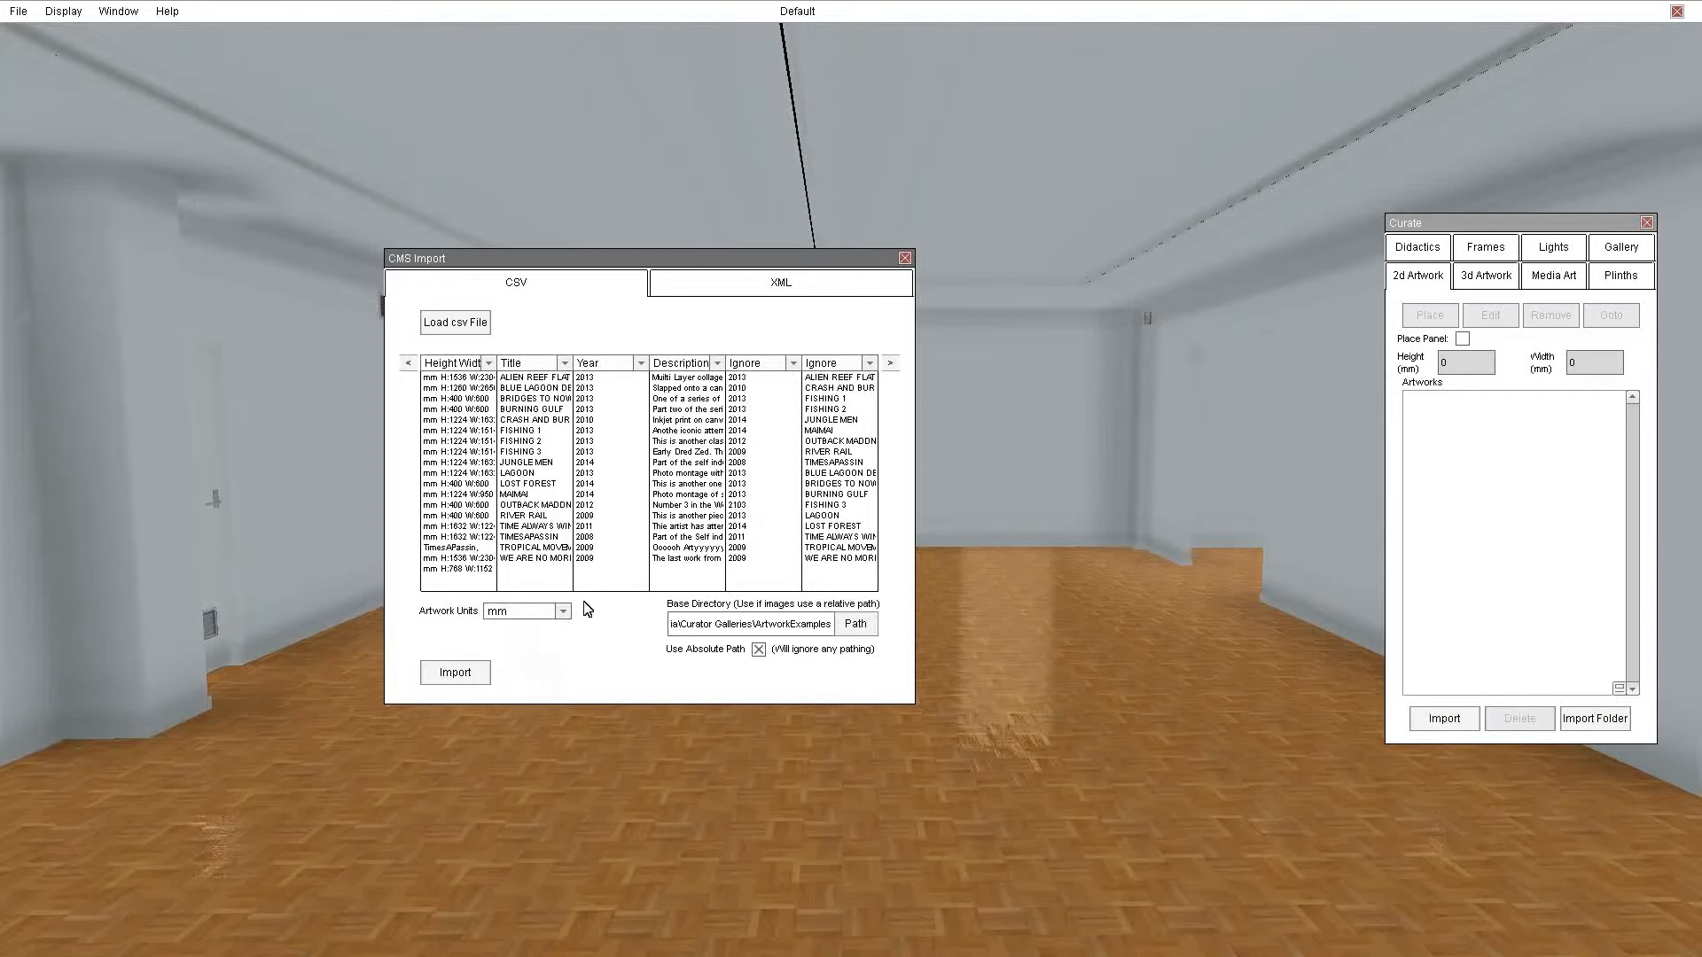
{"action": "left_click", "coordinate": [454, 676]}
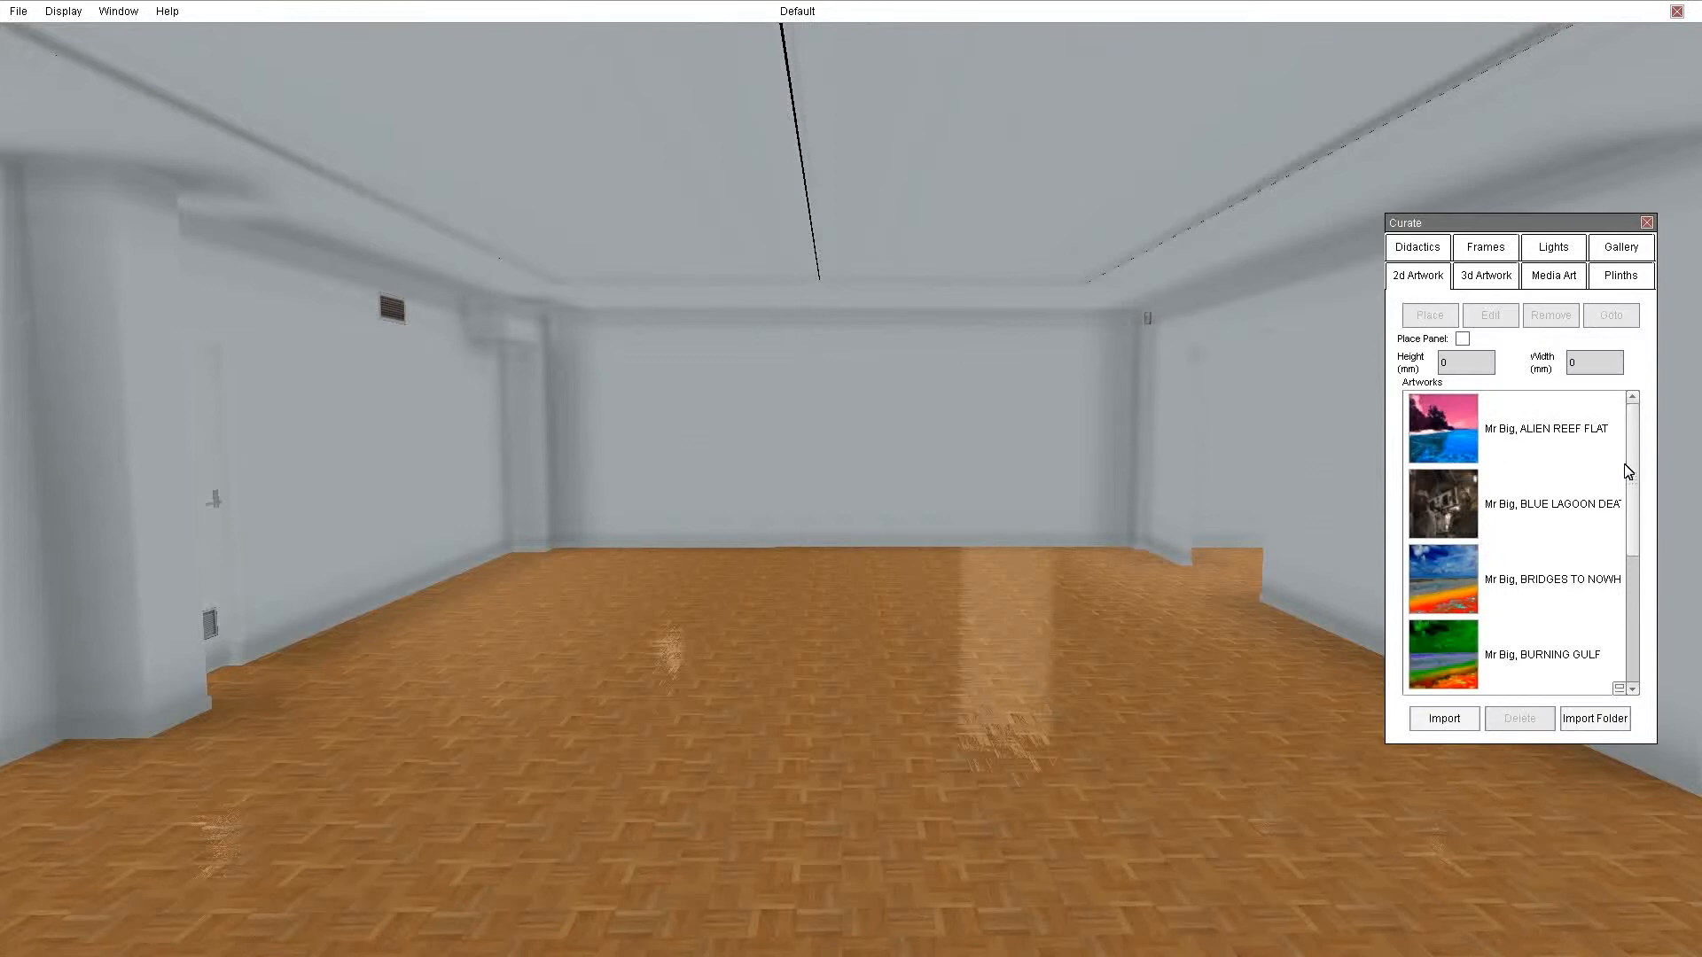
Browse the imported 2D artworks and check the height and width of the first three in the list.
{"action": "scroll", "coordinate": [1552, 548], "scroll_direction": "down", "scroll_amount": 1}
{"action": "scroll", "coordinate": [1552, 547], "scroll_direction": "down", "scroll_amount": 1}
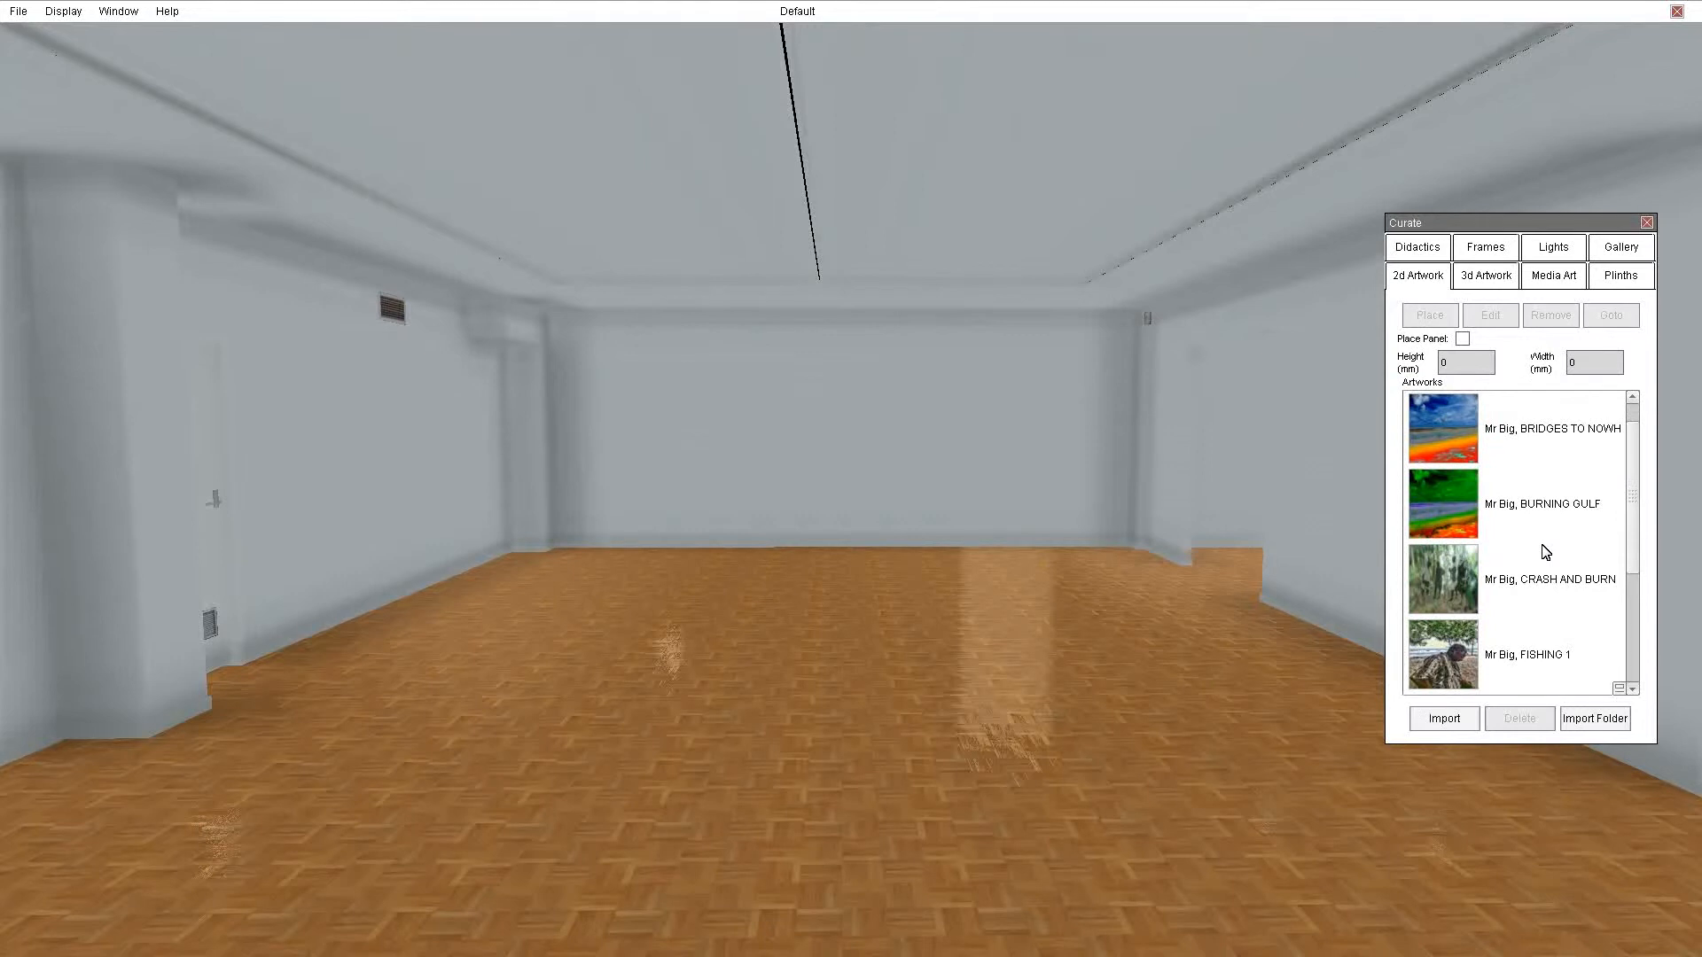
{"action": "scroll", "coordinate": [1506, 546], "scroll_direction": "down", "scroll_amount": 1}
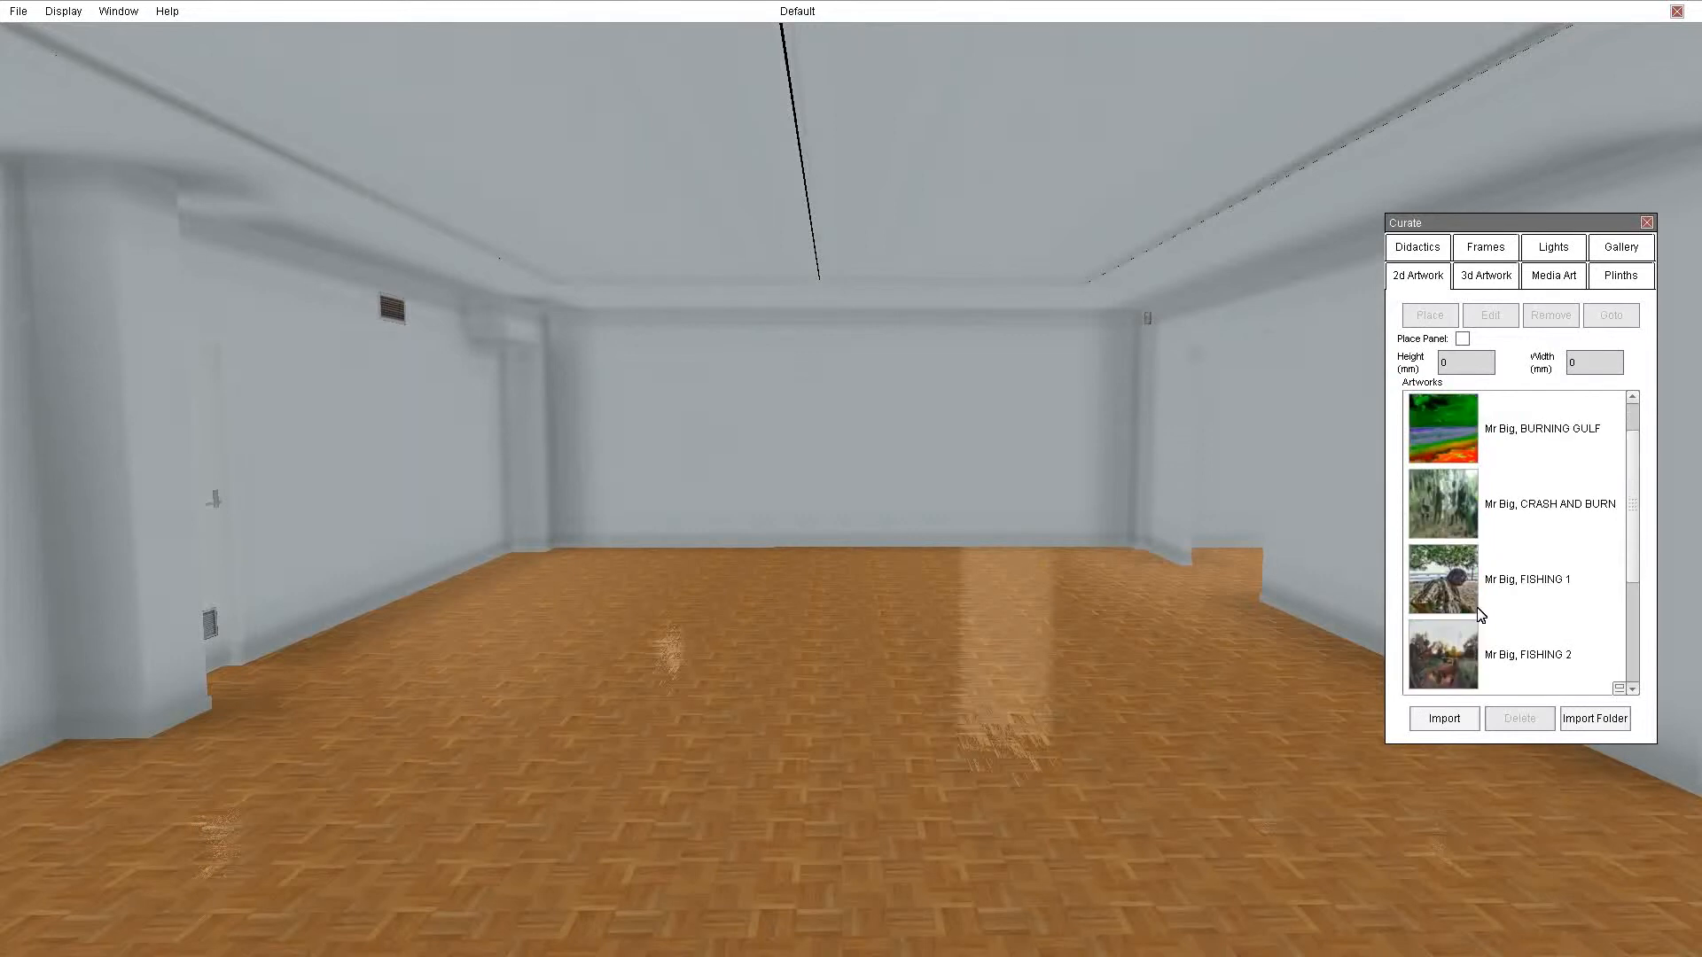
{"action": "left_click", "coordinate": [1626, 658]}
{"action": "scroll", "coordinate": [1626, 658], "scroll_direction": "down", "scroll_amount": 8}
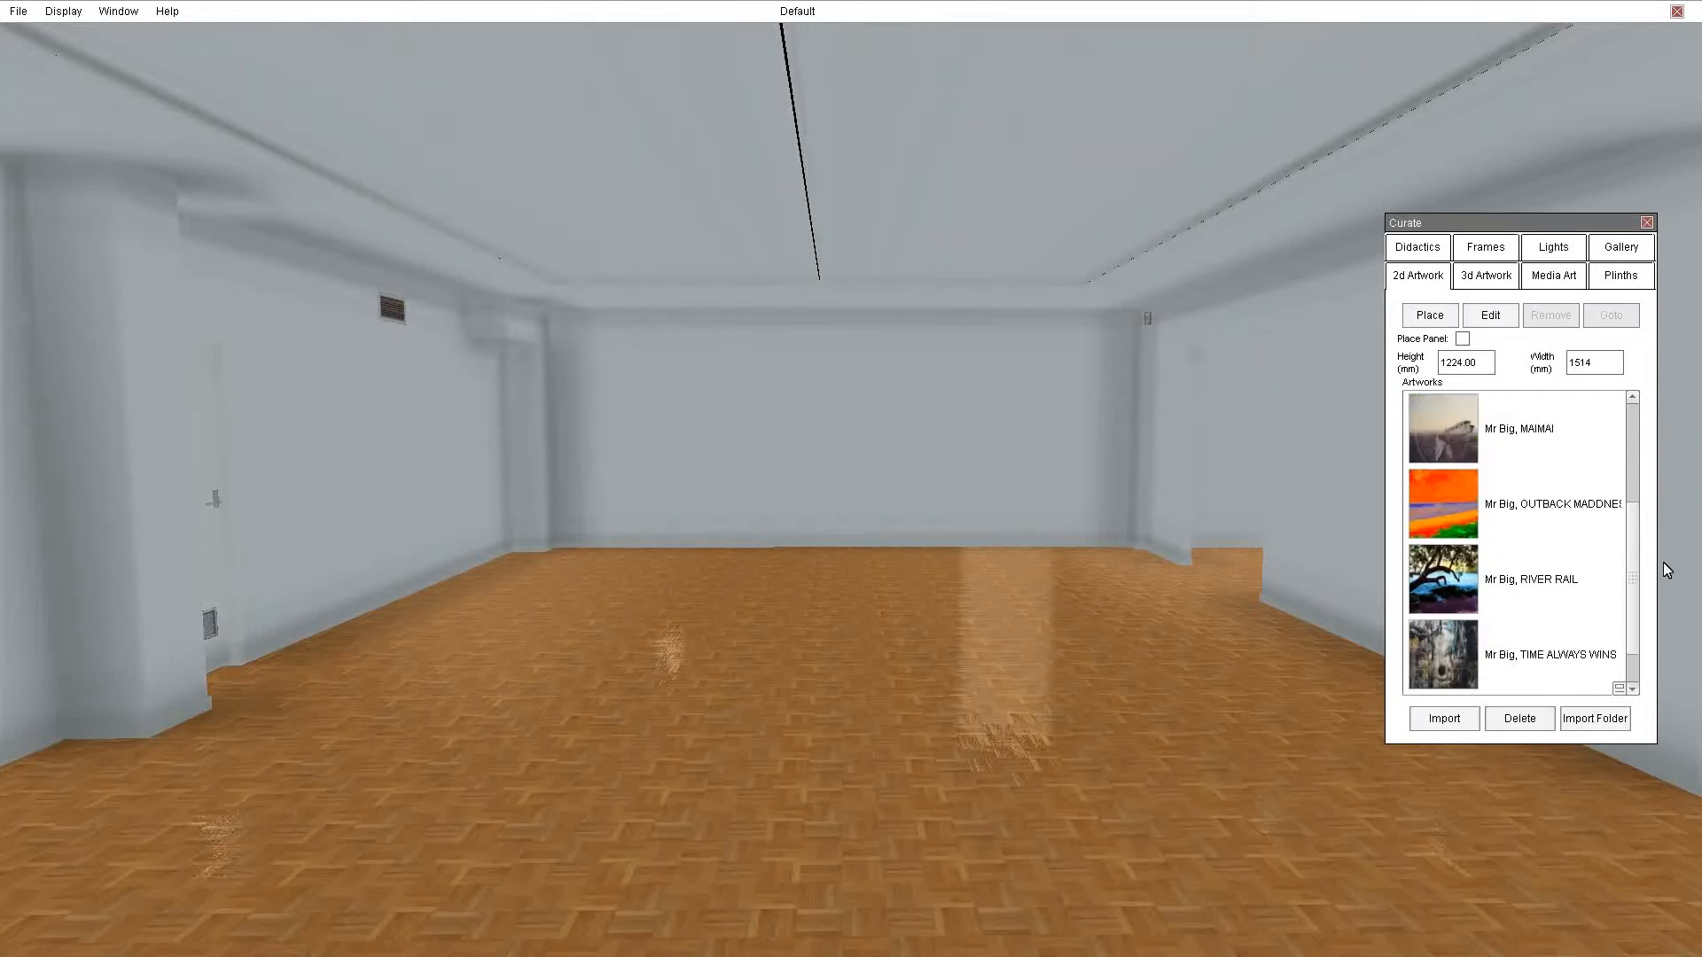
{"action": "left_click_drag", "start_coordinate": [1641, 596], "coordinate": [1638, 418]}
{"action": "left_click", "coordinate": [1514, 443]}
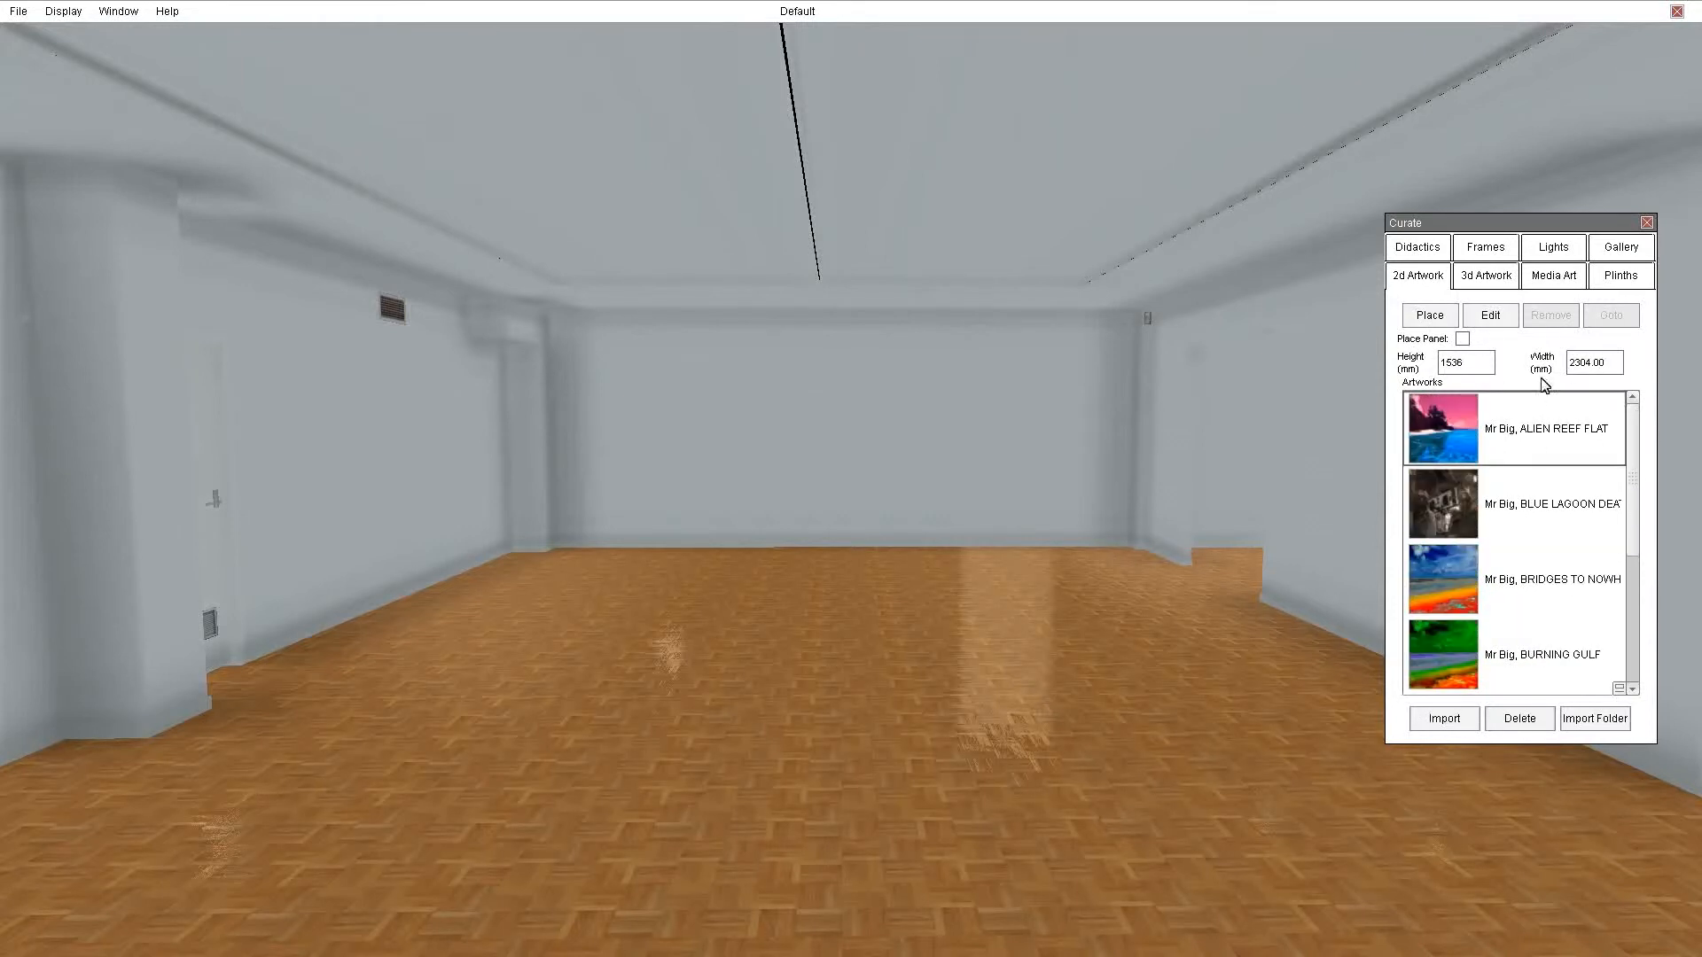
{"action": "left_click", "coordinate": [1517, 496]}
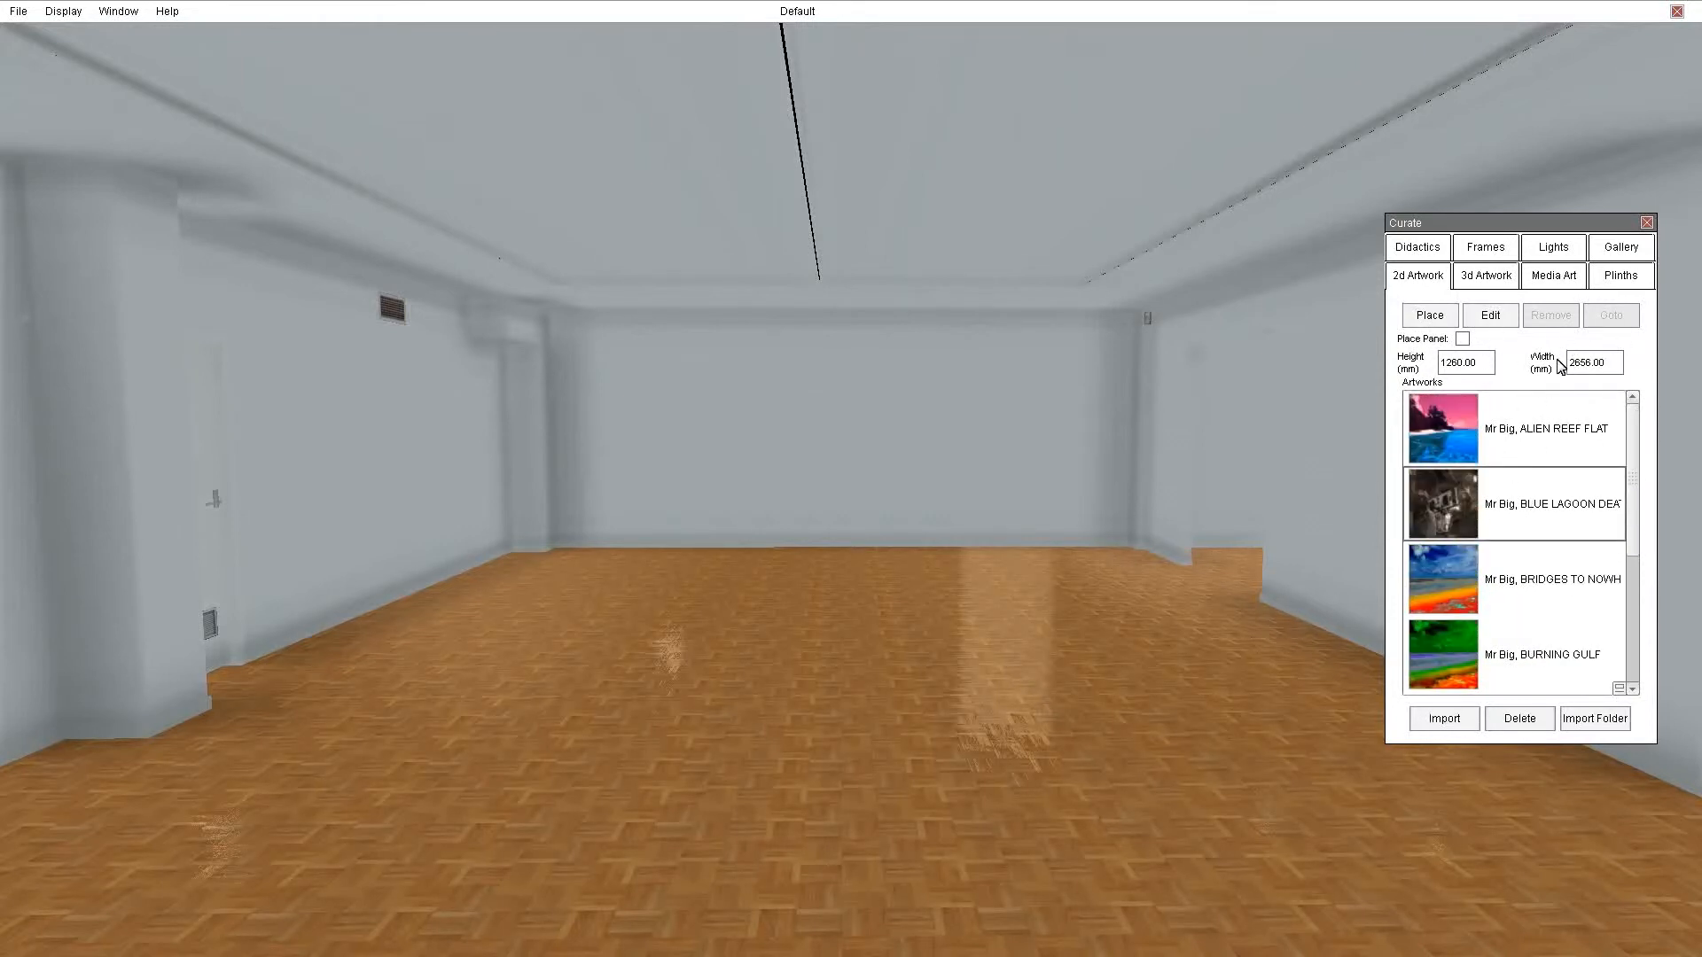
{"action": "left_click", "coordinate": [1479, 572]}
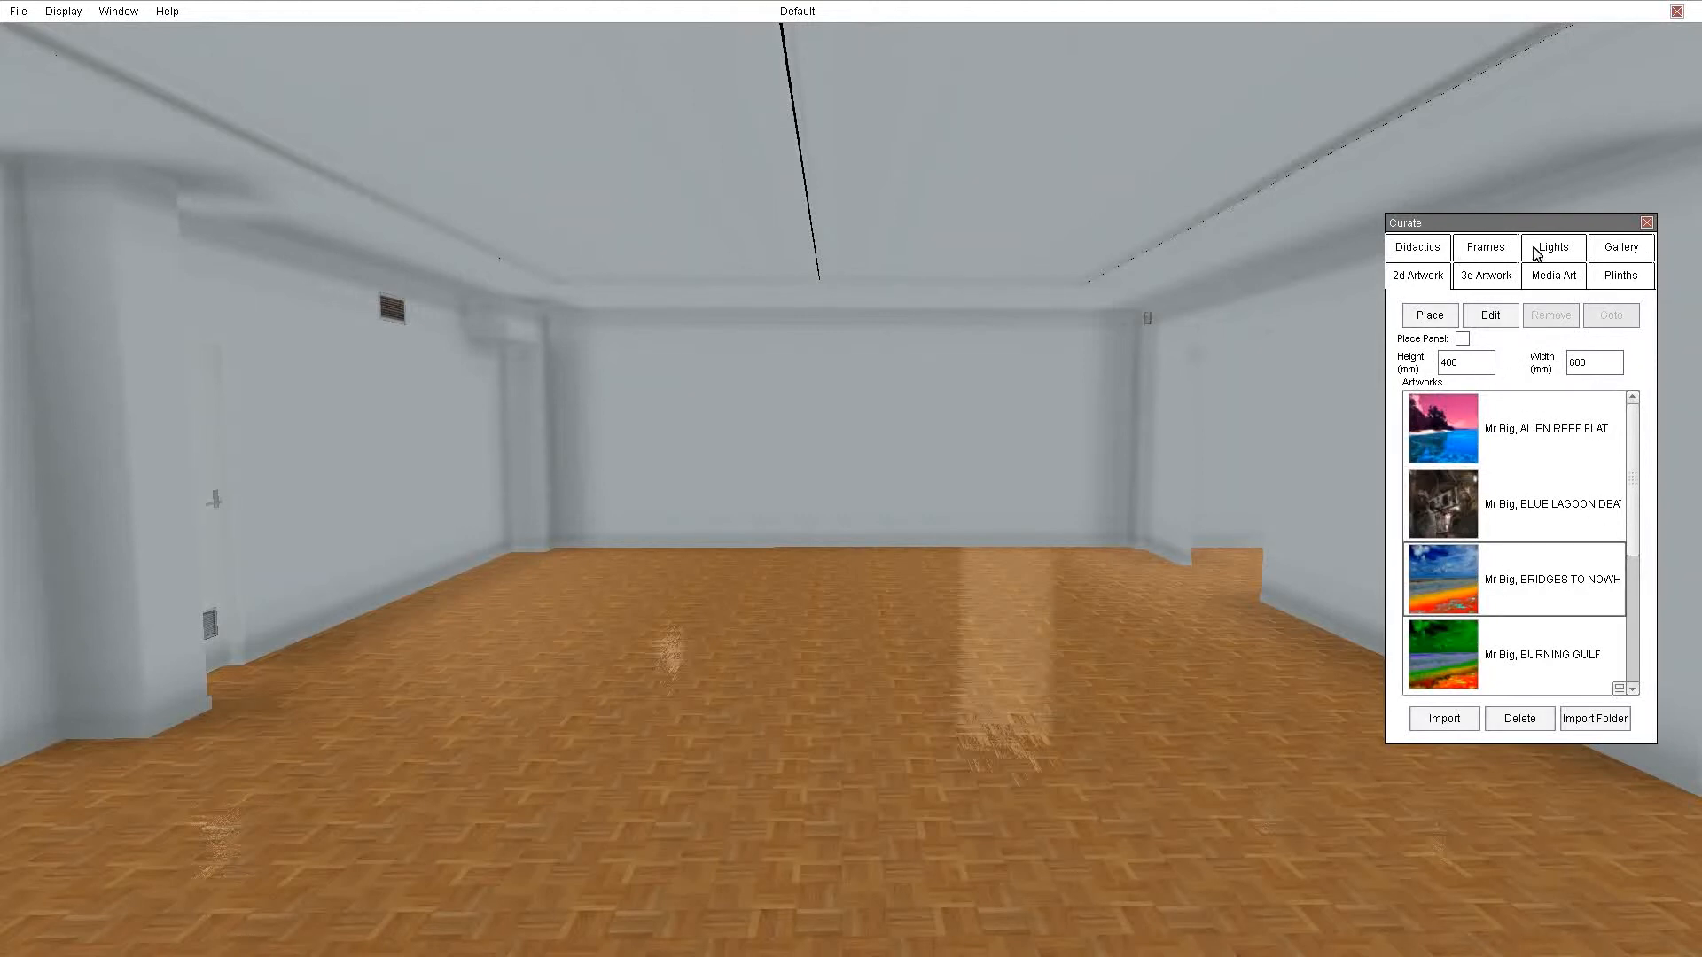
Check the imported didactic panels, selecting the third one, and return to the 2D artworks.
{"action": "left_click", "coordinate": [1423, 253]}
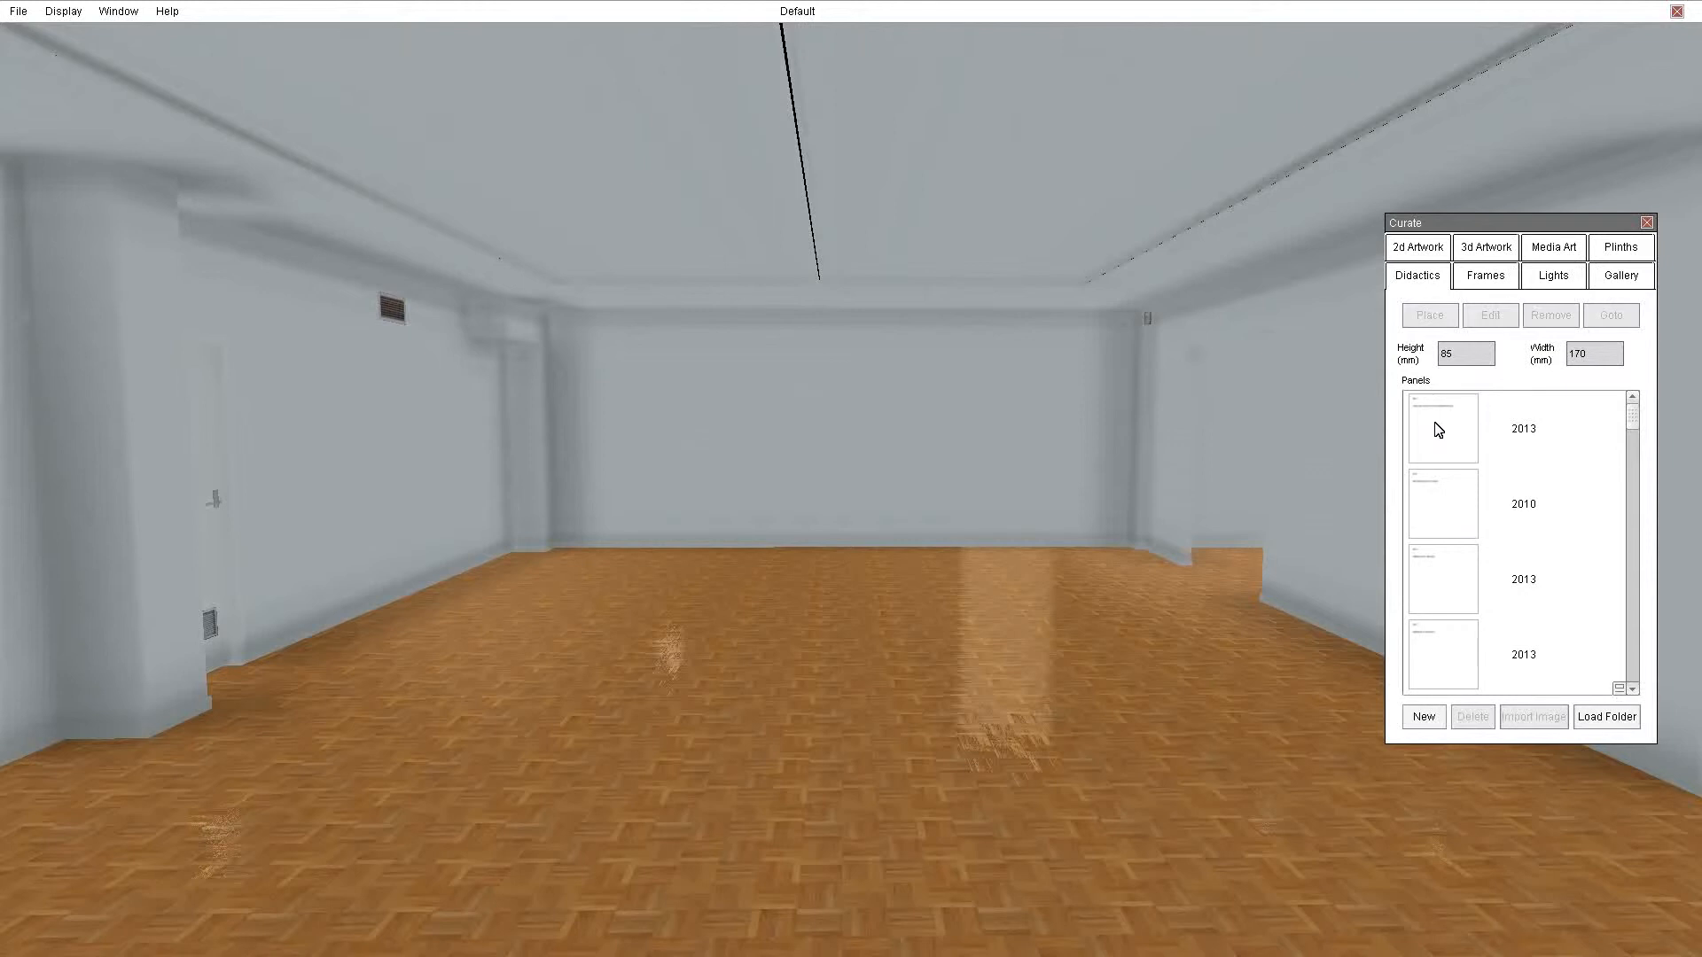
{"action": "left_click", "coordinate": [1427, 580]}
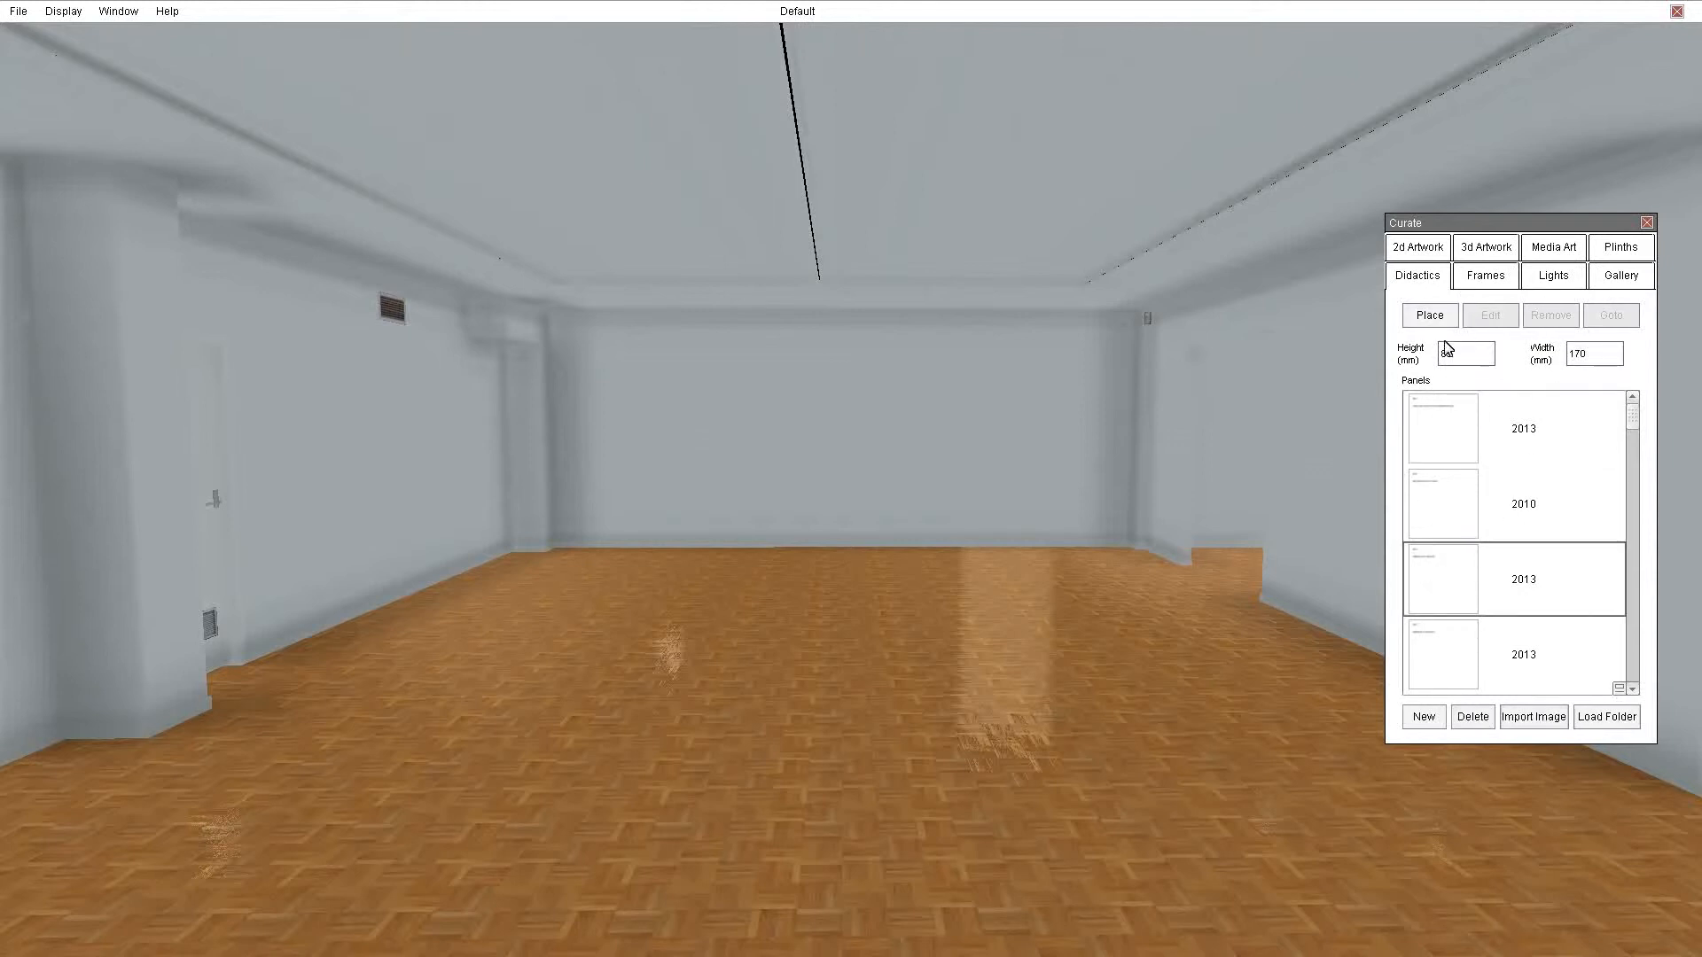
{"action": "left_click", "coordinate": [1418, 251]}
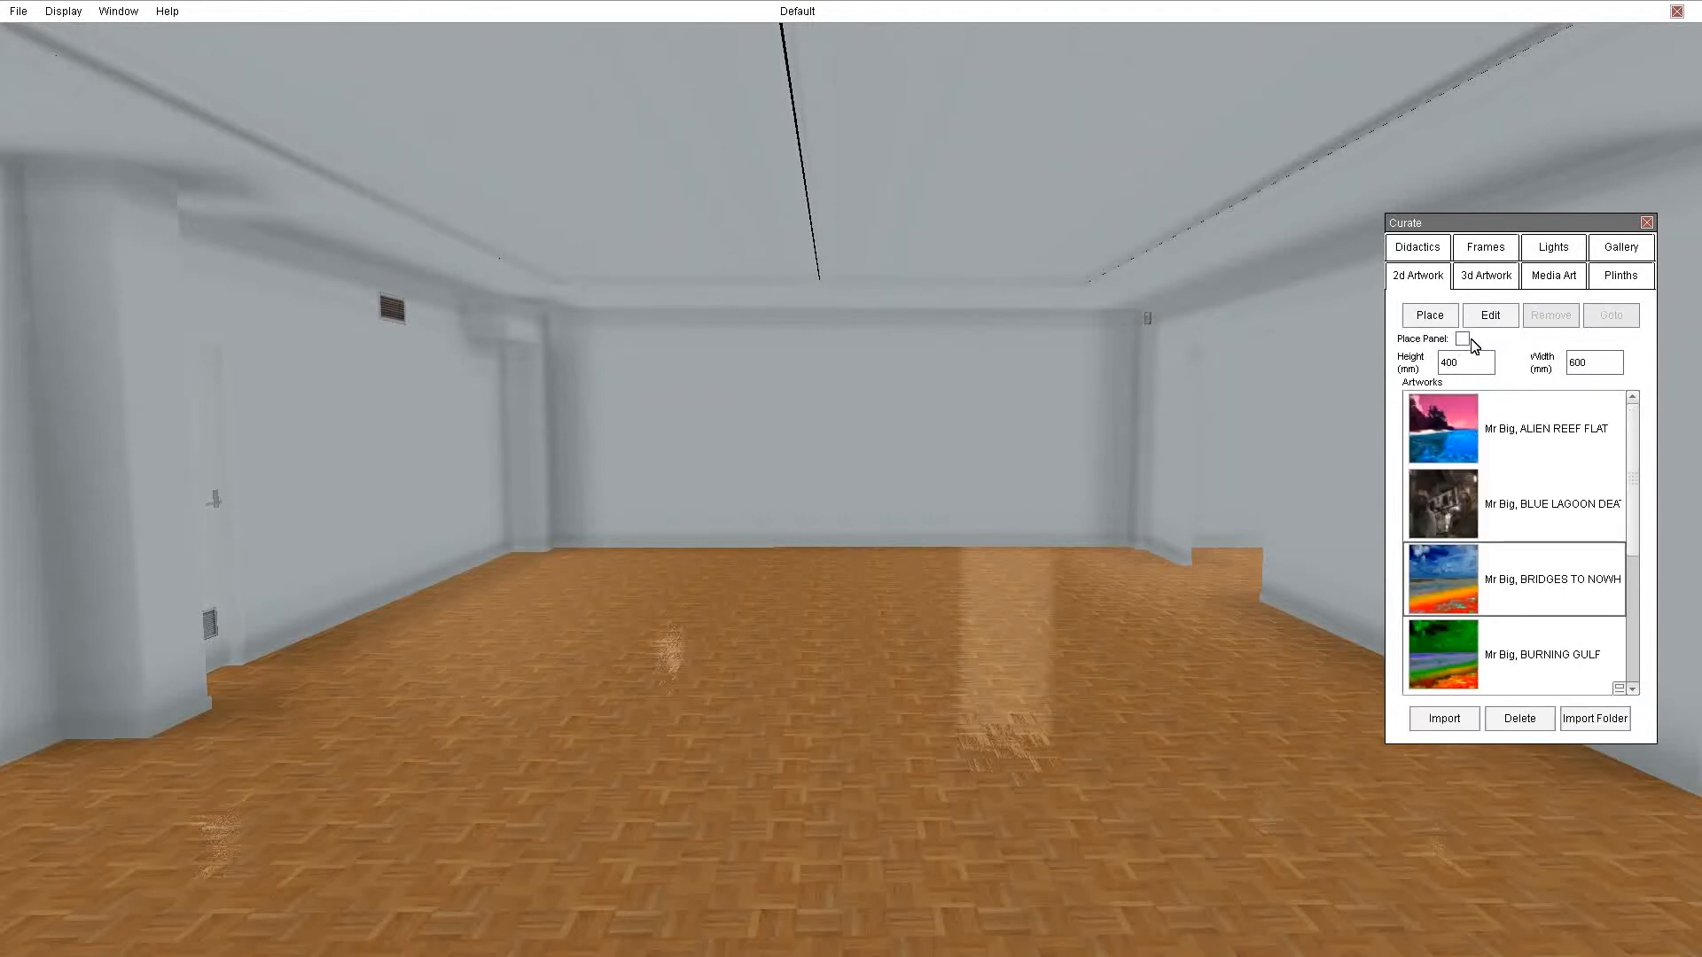
Turn on the gallery's eye line and snapping while facing the empty wall beside the No Entry door.
{"action": "left_click_drag", "start_coordinate": [1109, 592], "coordinate": [1146, 418]}
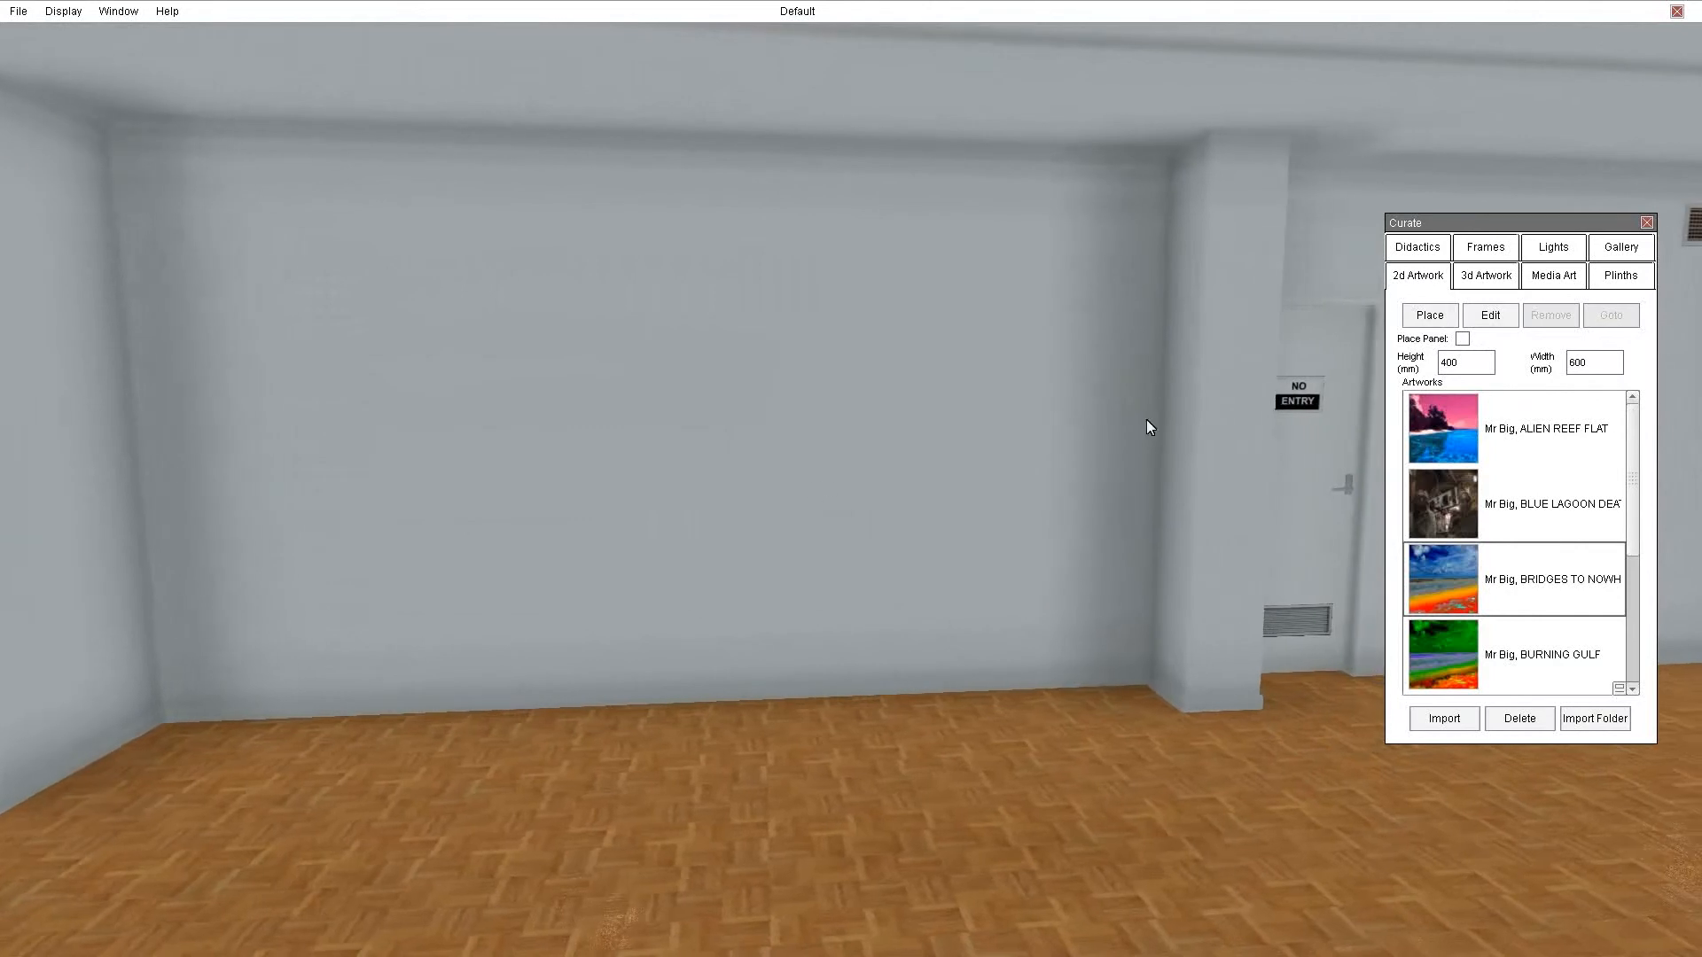
{"action": "left_click", "coordinate": [1623, 248]}
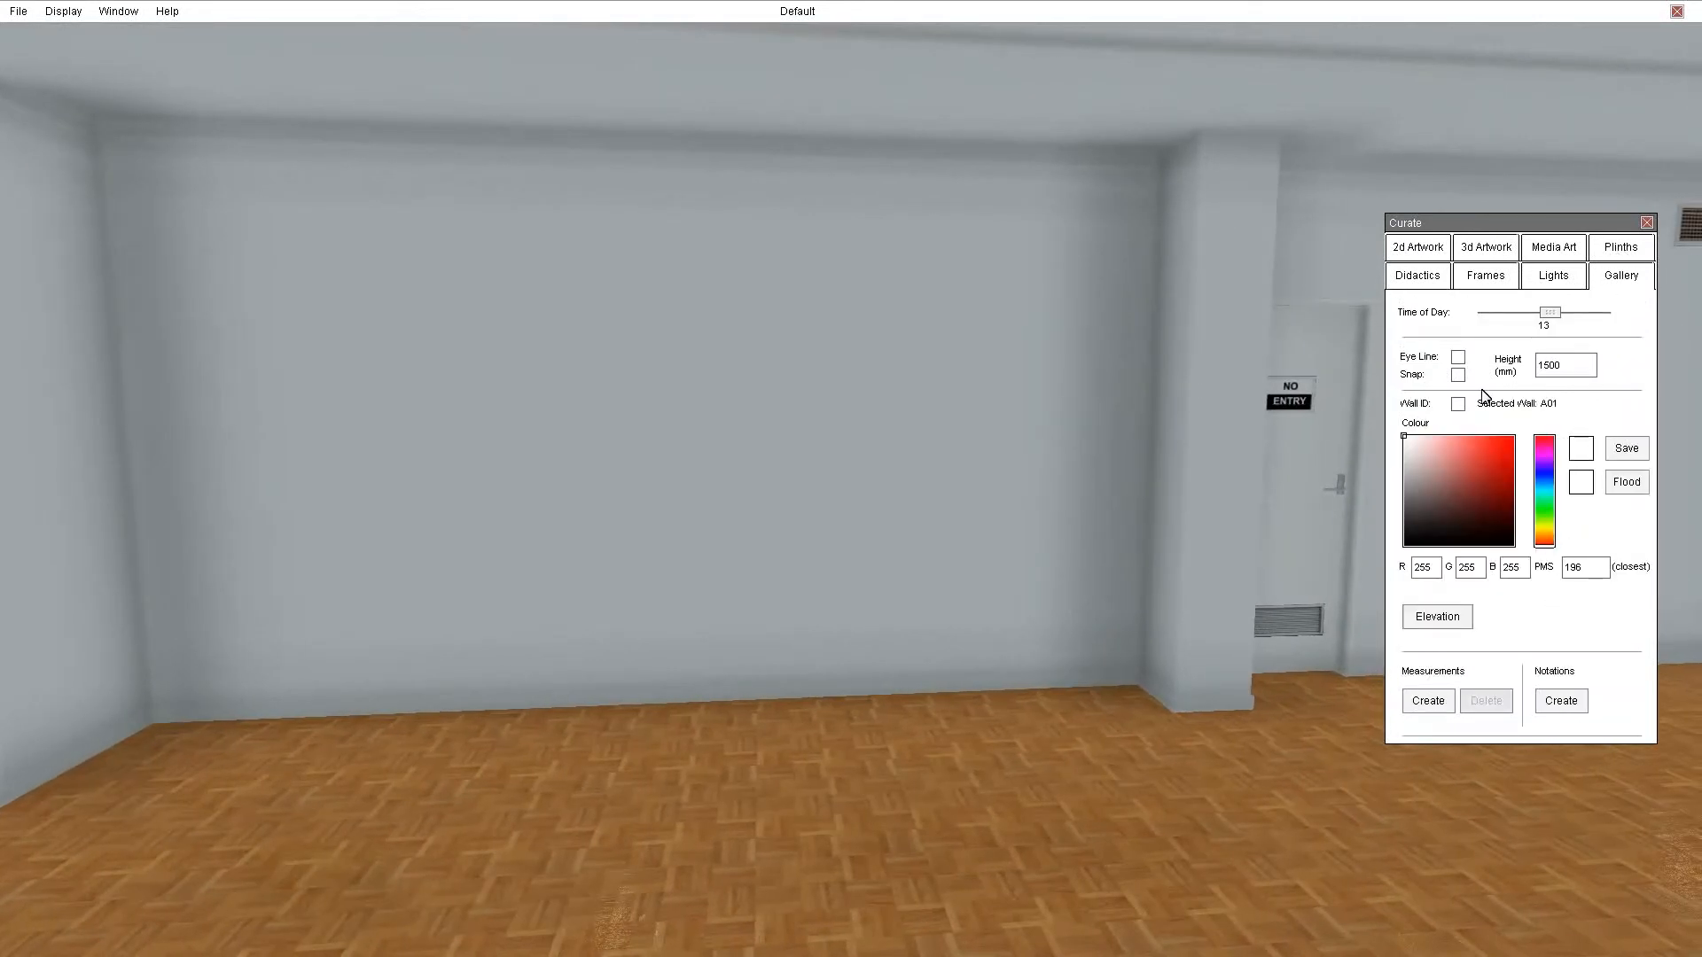
{"action": "left_click", "coordinate": [1457, 358]}
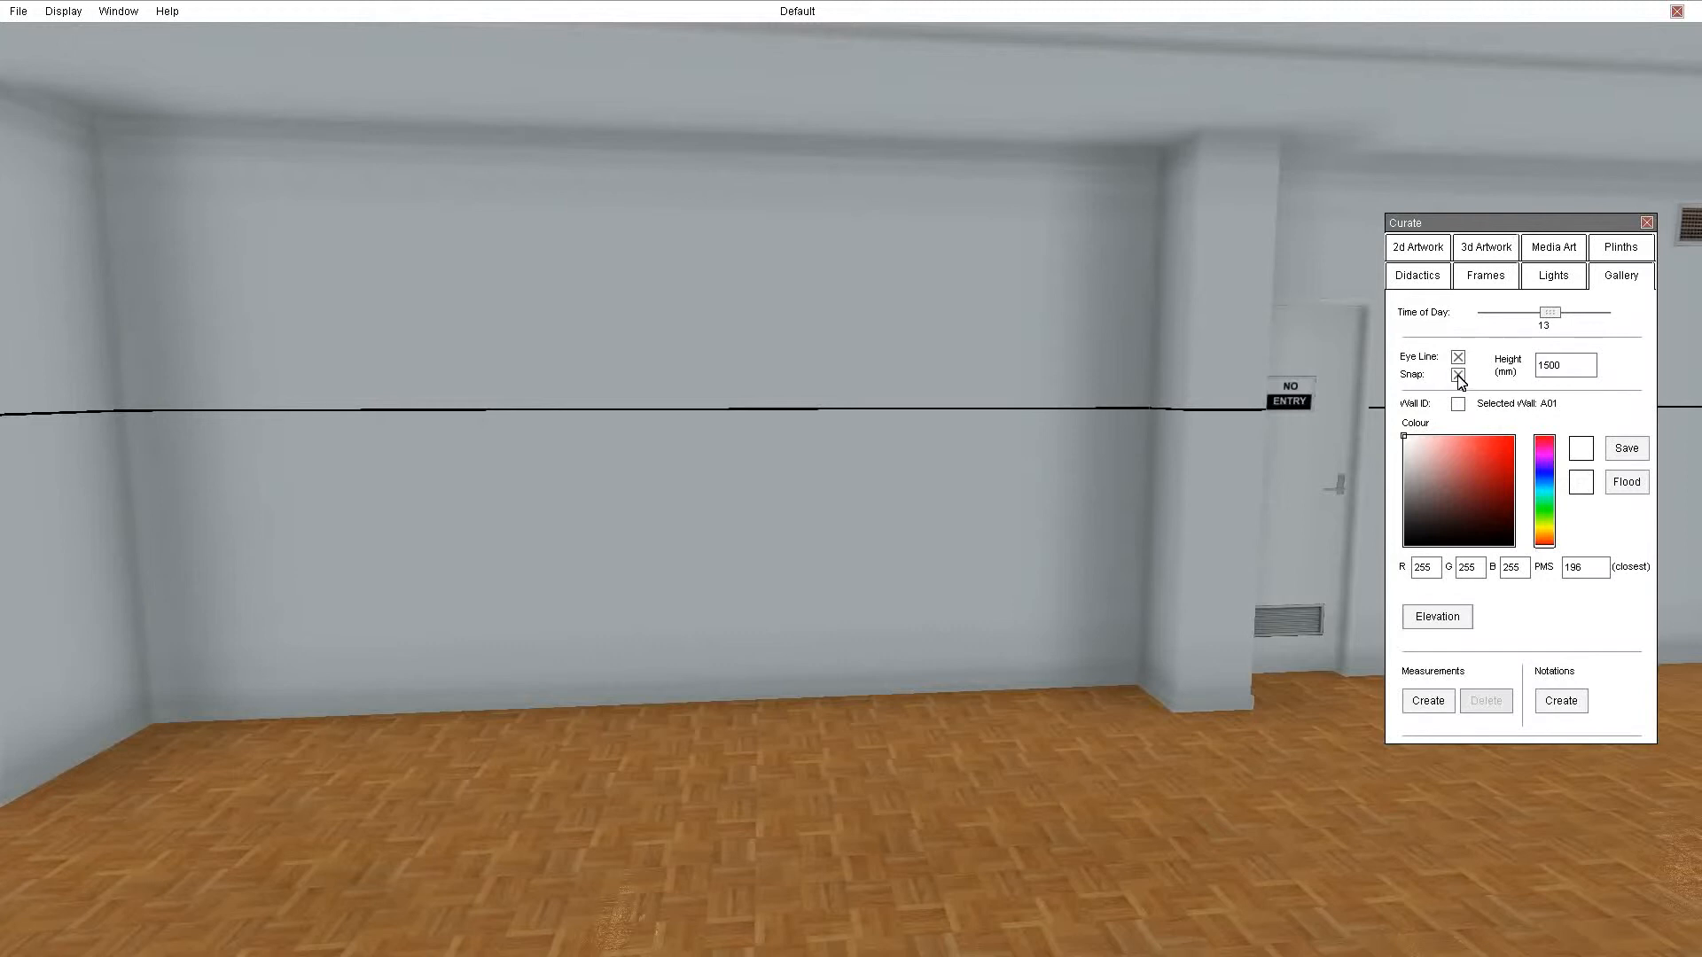
Place the third 2D artwork together with its didactic panel near the middle of the empty wall, snapped to the eye line.
{"action": "left_click", "coordinate": [1427, 252]}
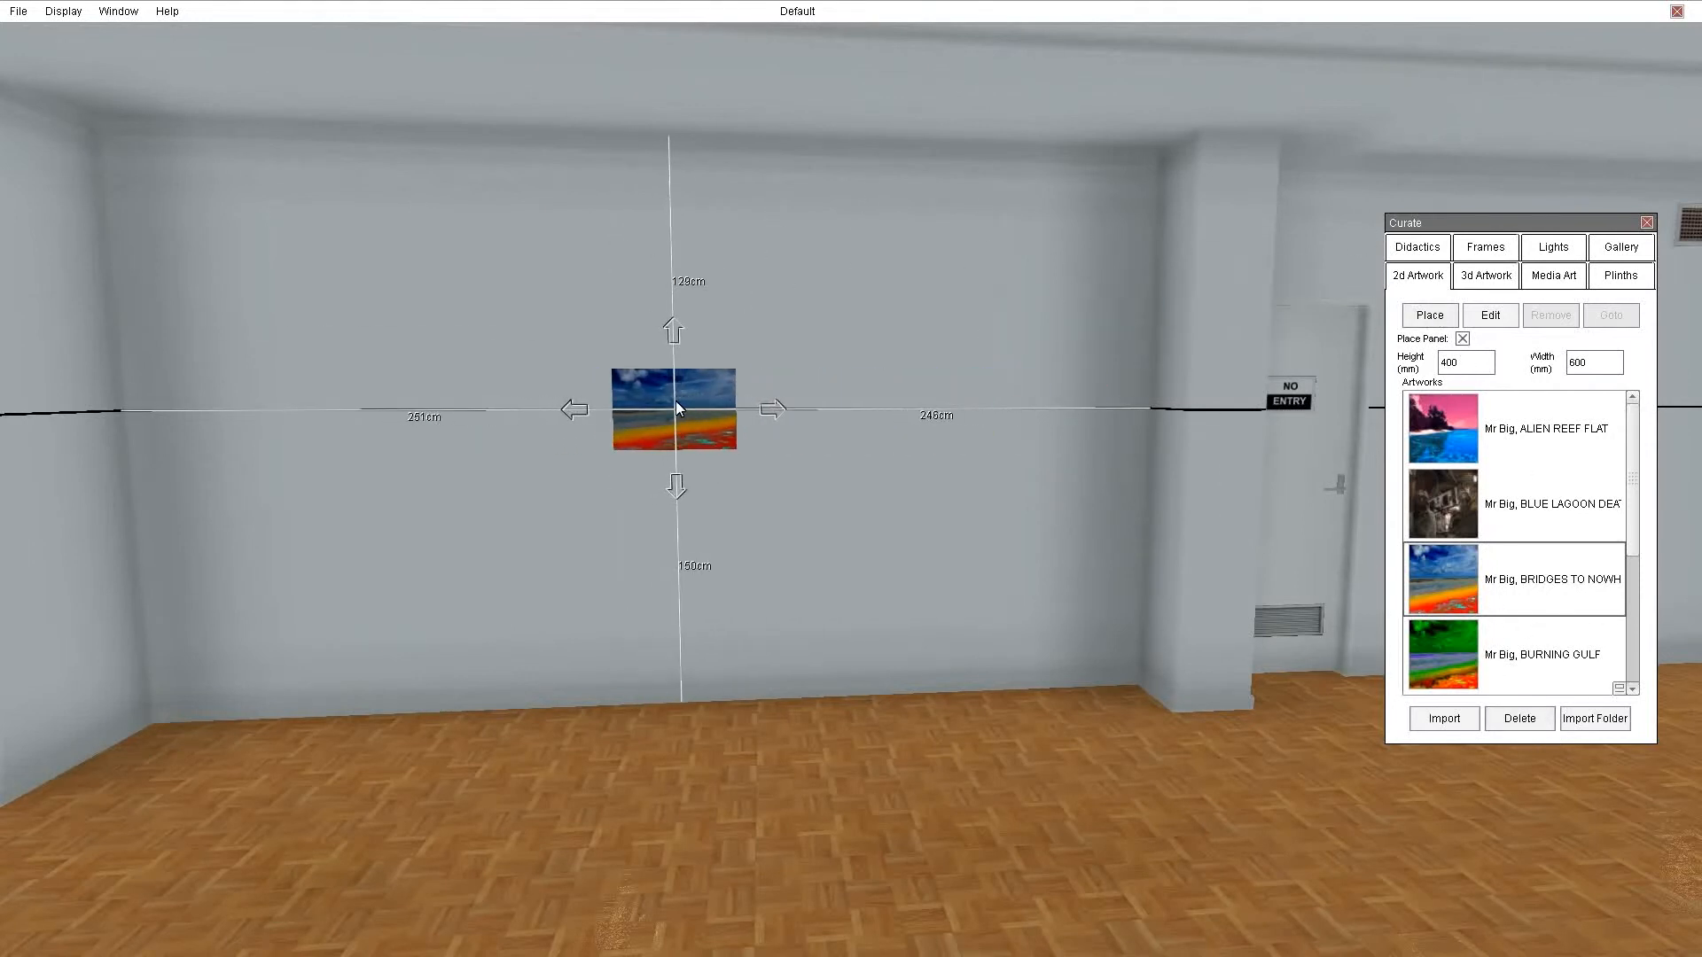
{"action": "left_click", "coordinate": [678, 401]}
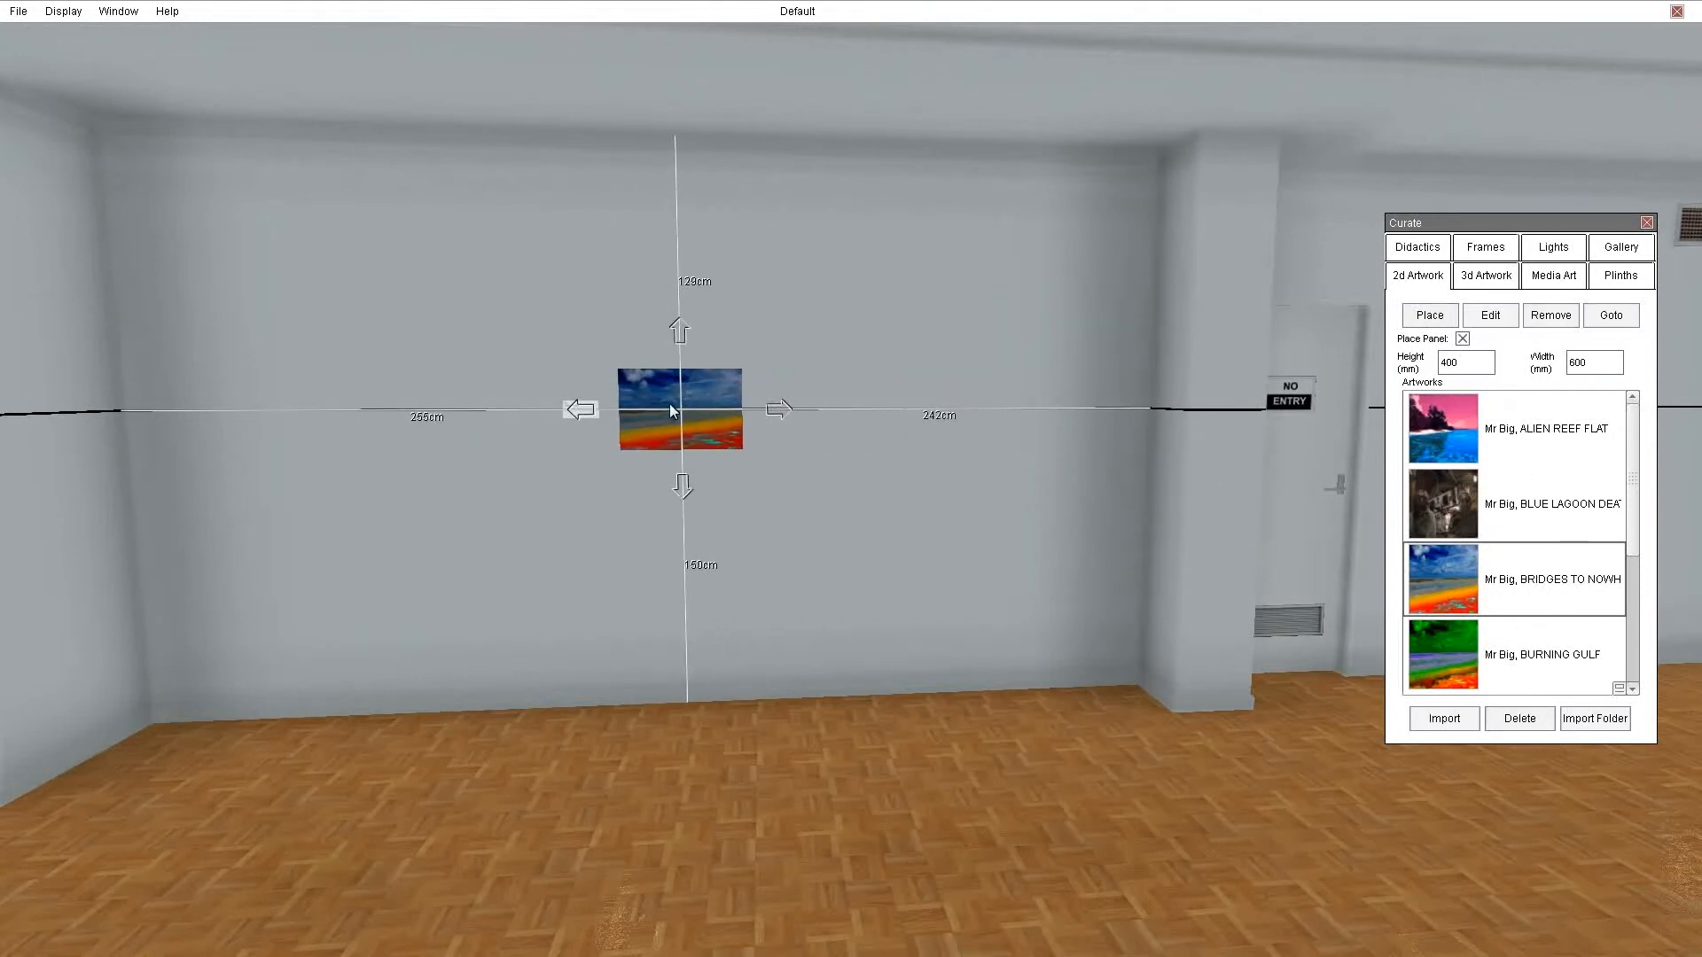
{"action": "left_click", "coordinate": [617, 521]}
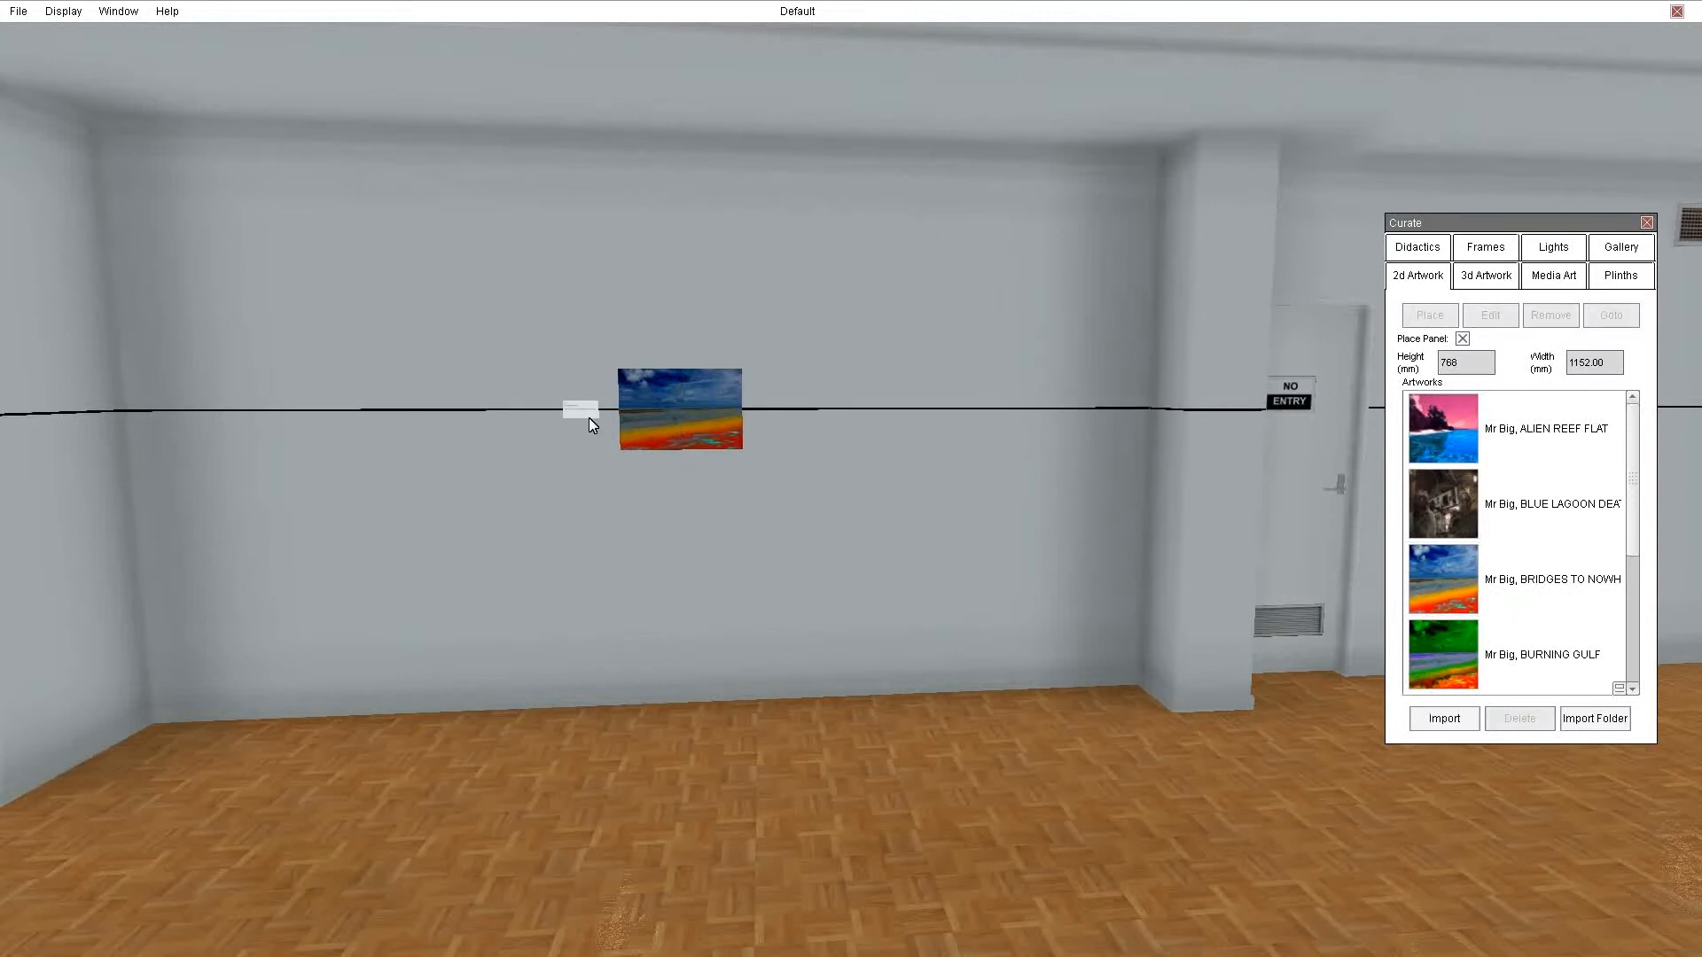
Examine the hung artwork and its didactic panel up close, selecting the panel, and return to the view of the whole room.
{"action": "right_click_drag", "start_coordinate": [677, 576], "coordinate": [741, 570]}
{"action": "key", "text": "w"}
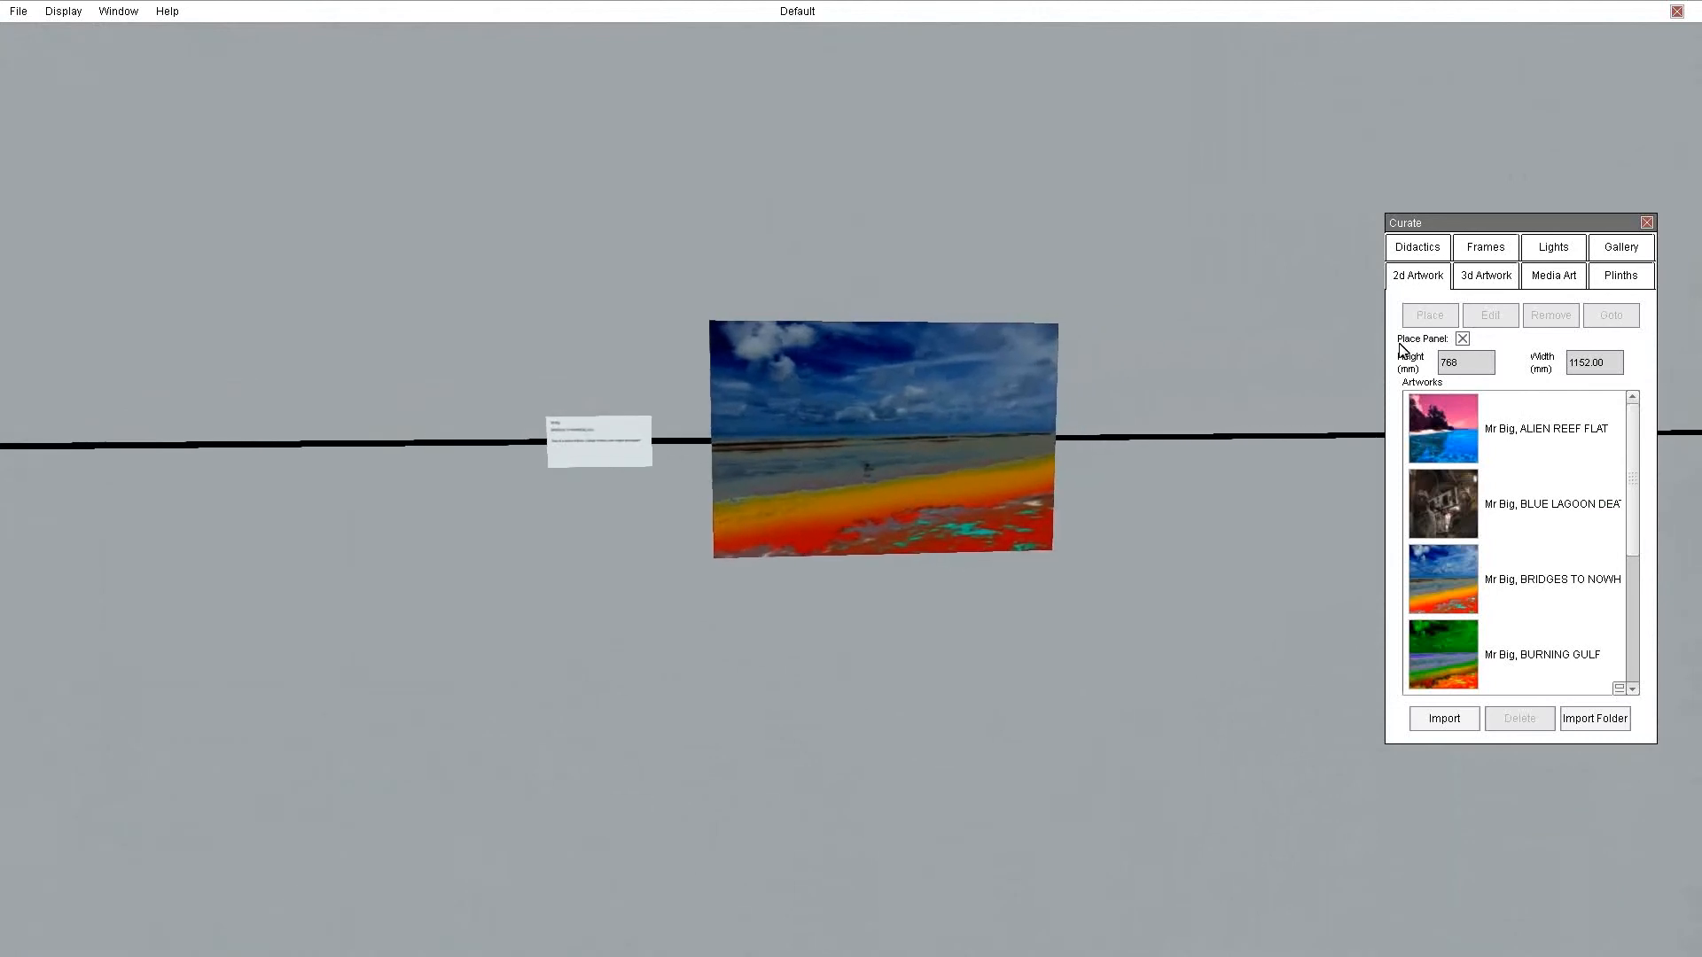
{"action": "left_click", "coordinate": [1417, 247]}
{"action": "double_click", "coordinate": [634, 450]}
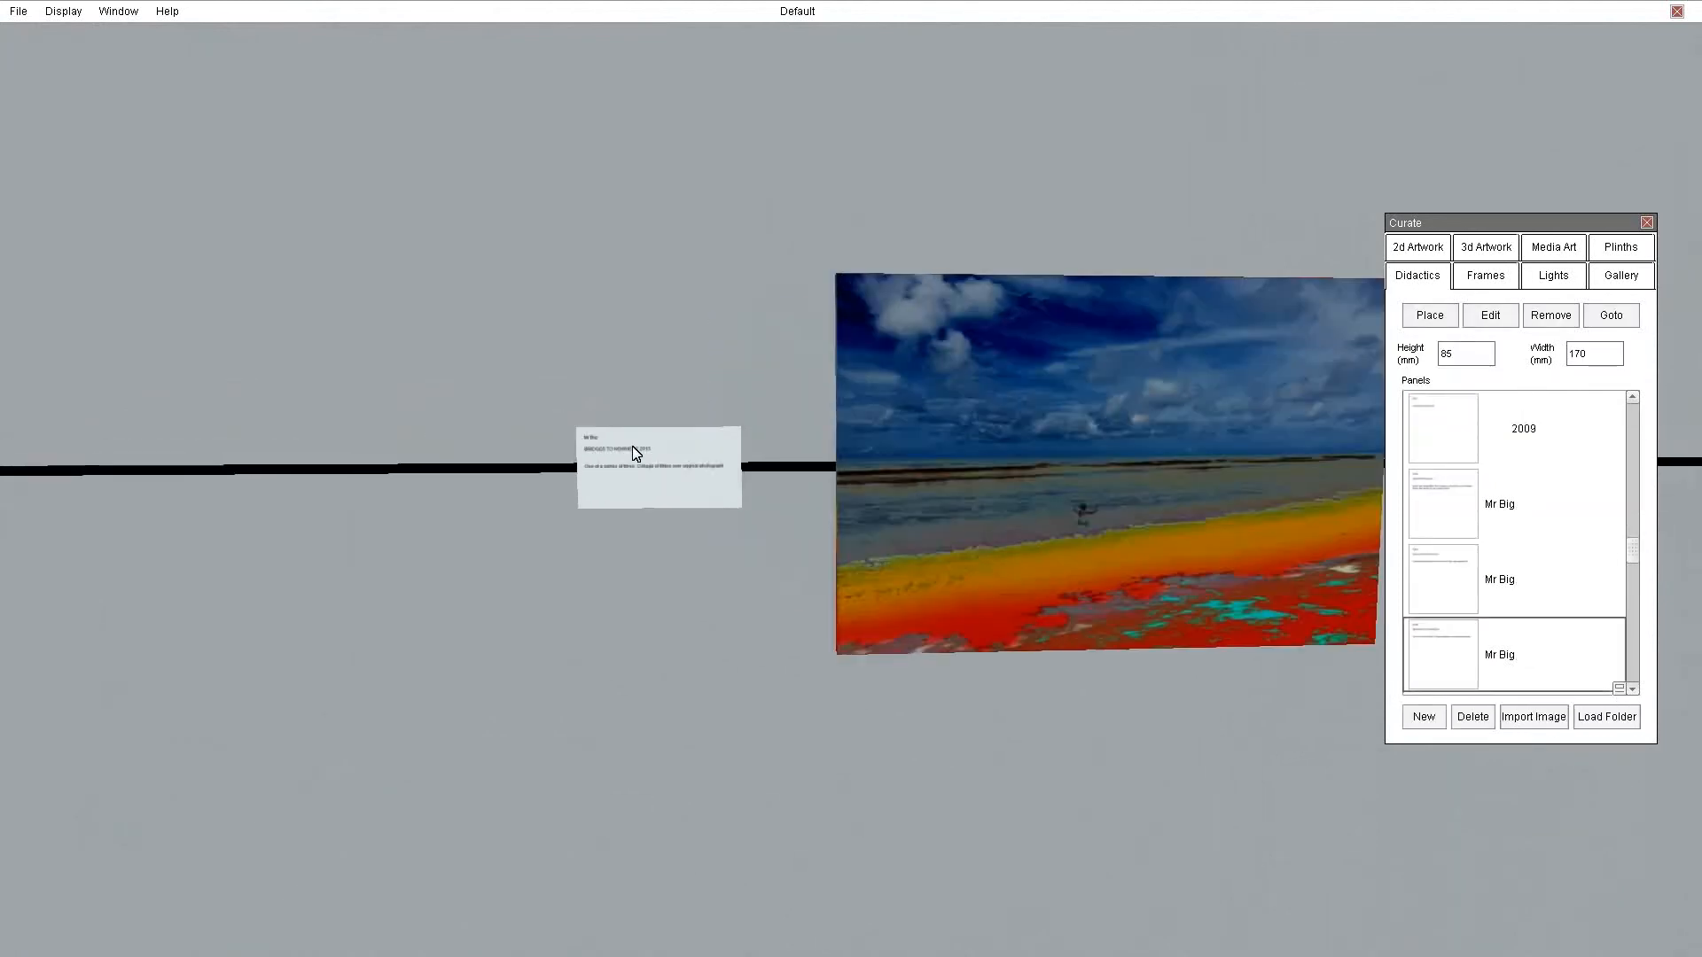
{"action": "double_click", "coordinate": [795, 507]}
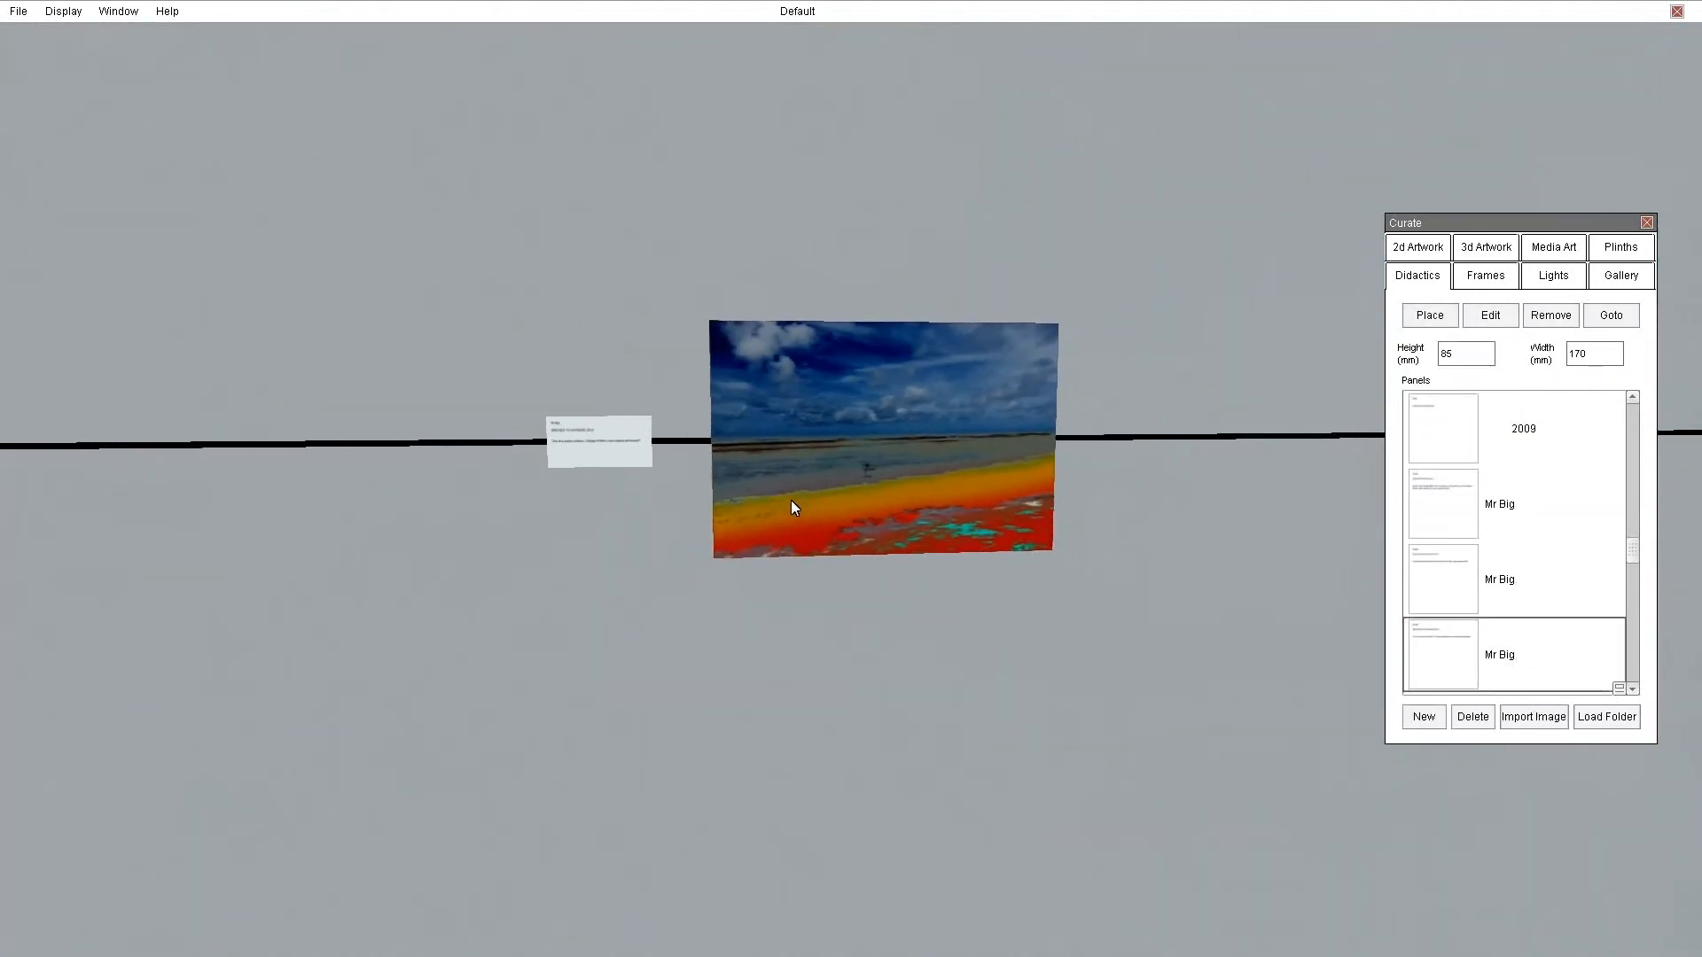
{"action": "key", "text": "d"}
{"action": "key", "text": "s"}
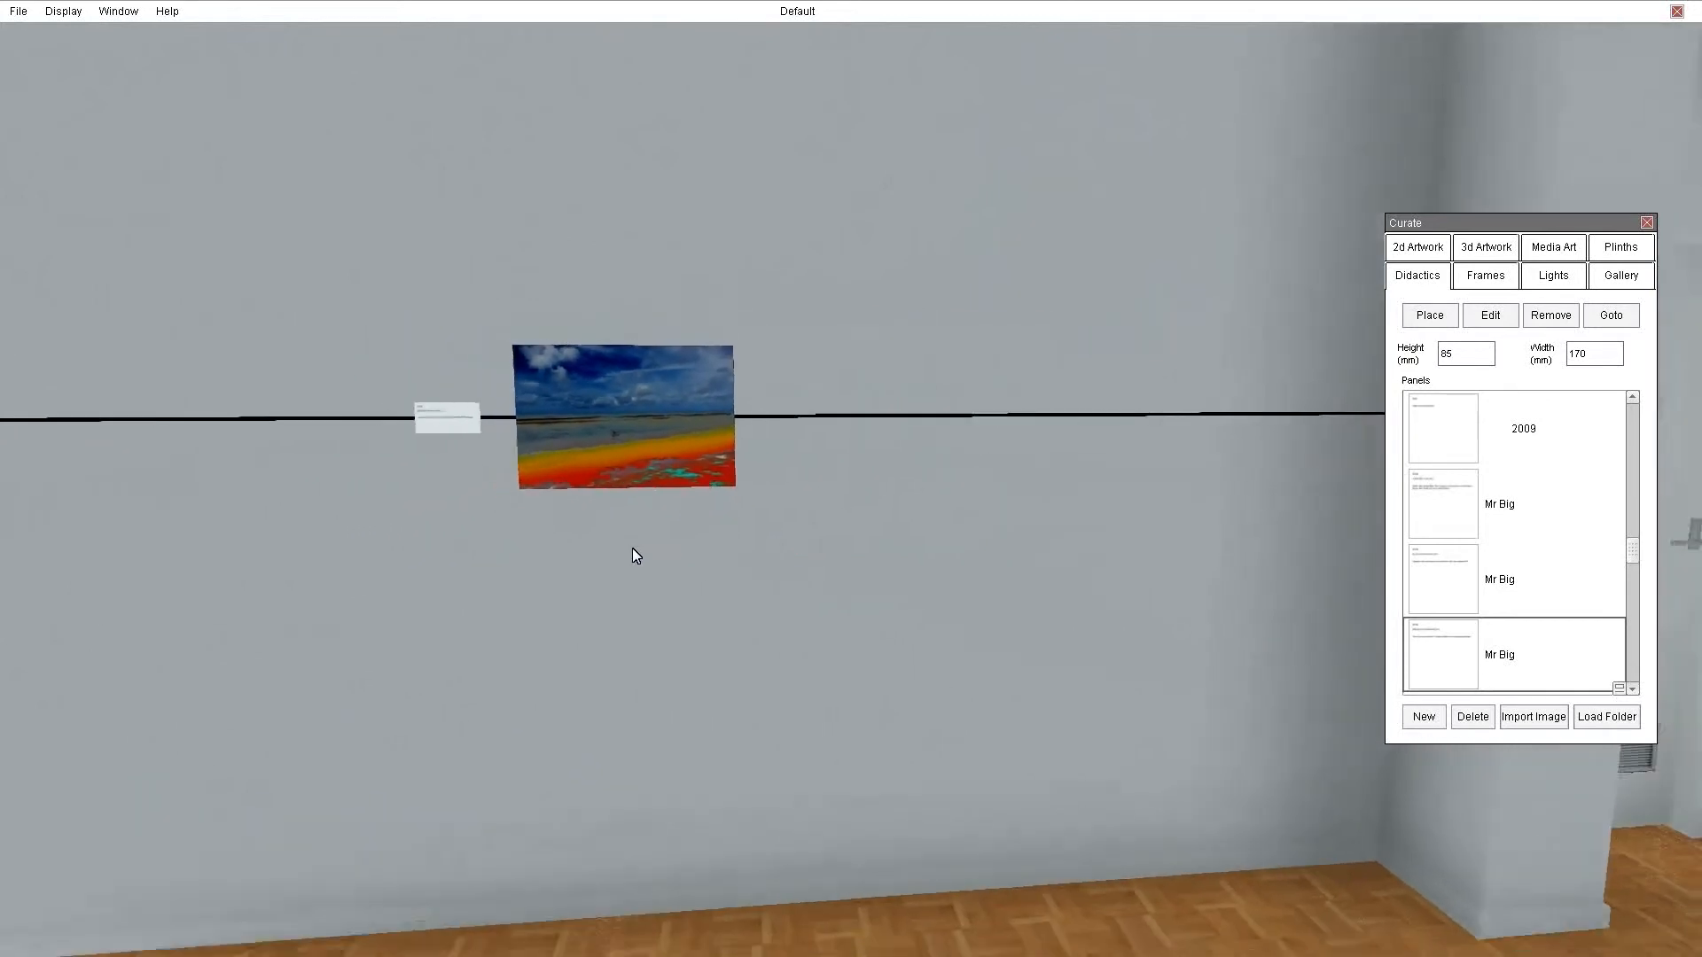
{"action": "right_click_drag", "start_coordinate": [521, 554], "coordinate": [1381, 528]}
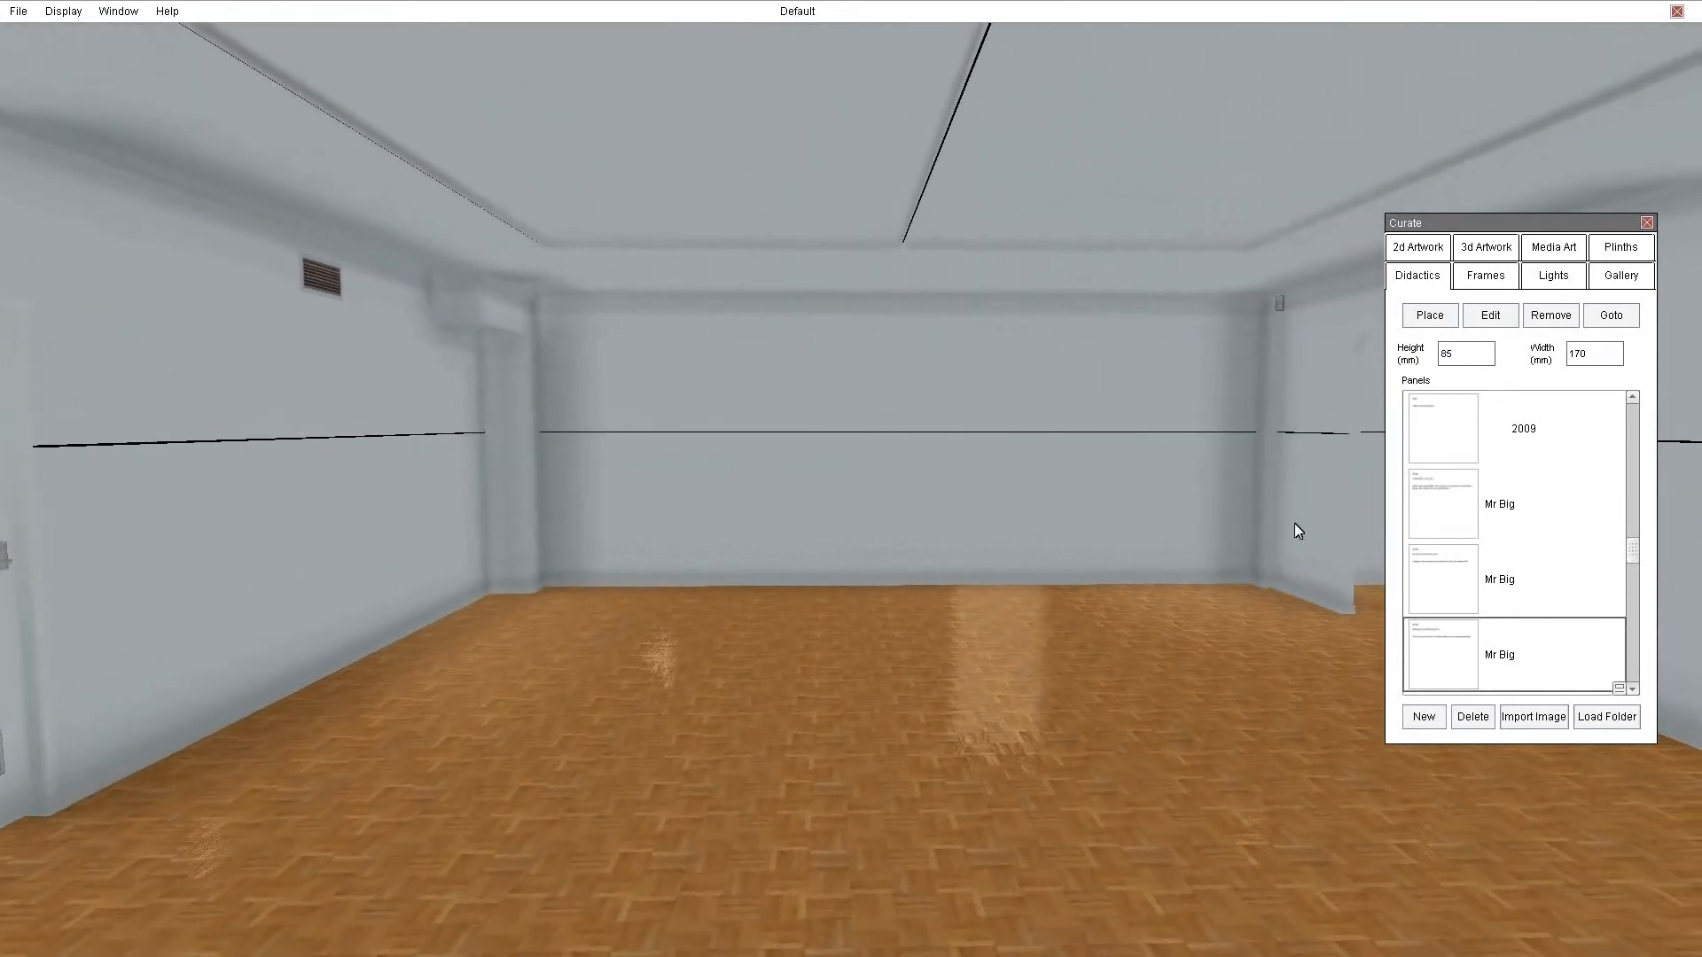